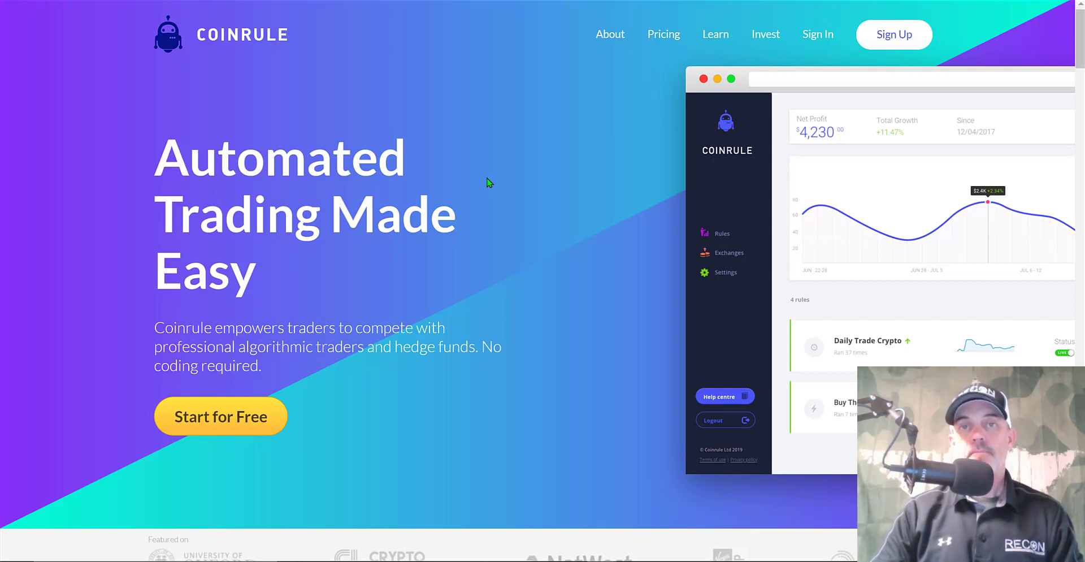
- Scroll the rules dashboard to show the ETH MA RSI and MA ETH rules
{"action": "scroll", "coordinate": [1061, 312], "scroll_direction": "down", "scroll_amount": 10}
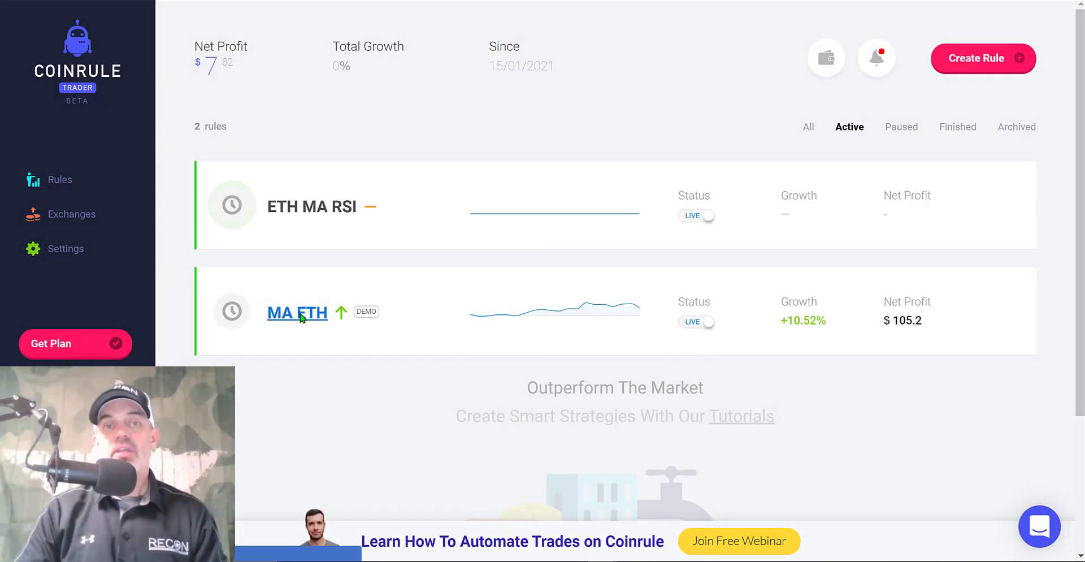
- Open MA ETH and highlight its sequence, run count, start date and 4/9 triggers
{"action": "left_click", "coordinate": [301, 314]}
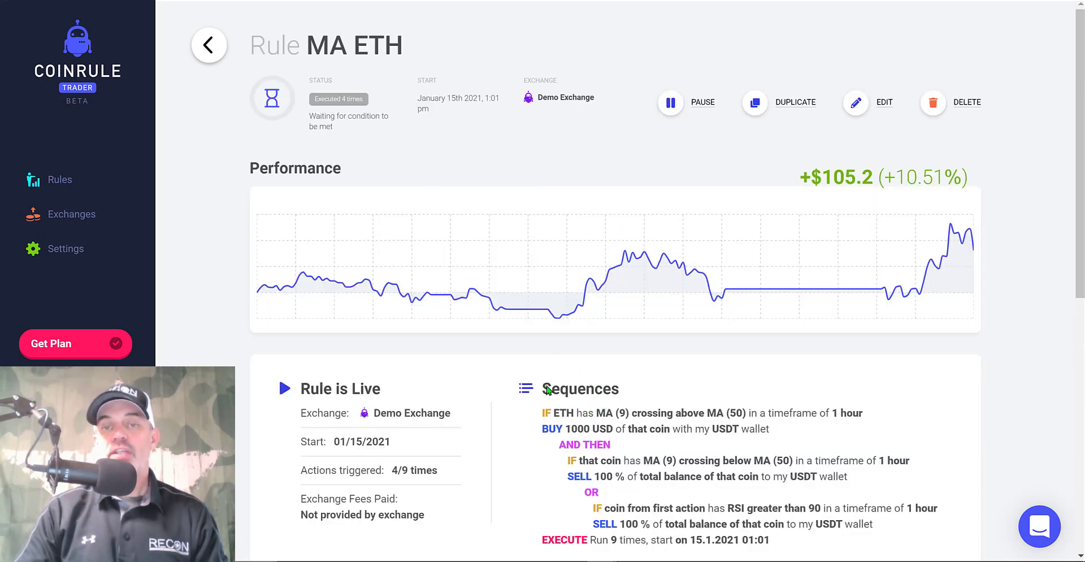
{"action": "double_click", "coordinate": [584, 391]}
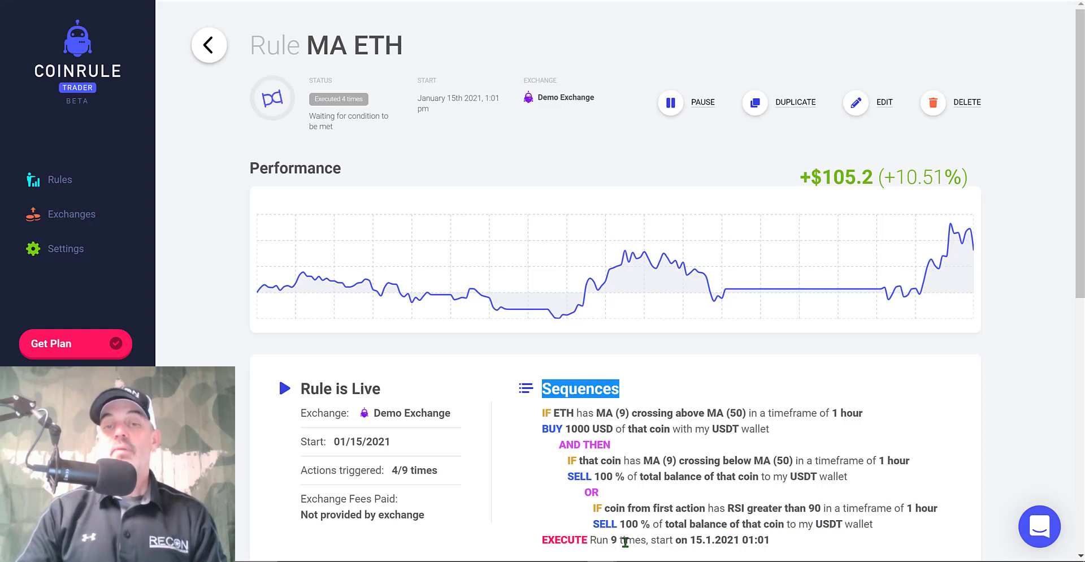
{"action": "mouse_move", "coordinate": [596, 540]}
{"action": "left_mouse_down"}
{"action": "mouse_move", "coordinate": [657, 539]}
{"action": "mouse_move", "coordinate": [682, 514]}
{"action": "left_mouse_up"}
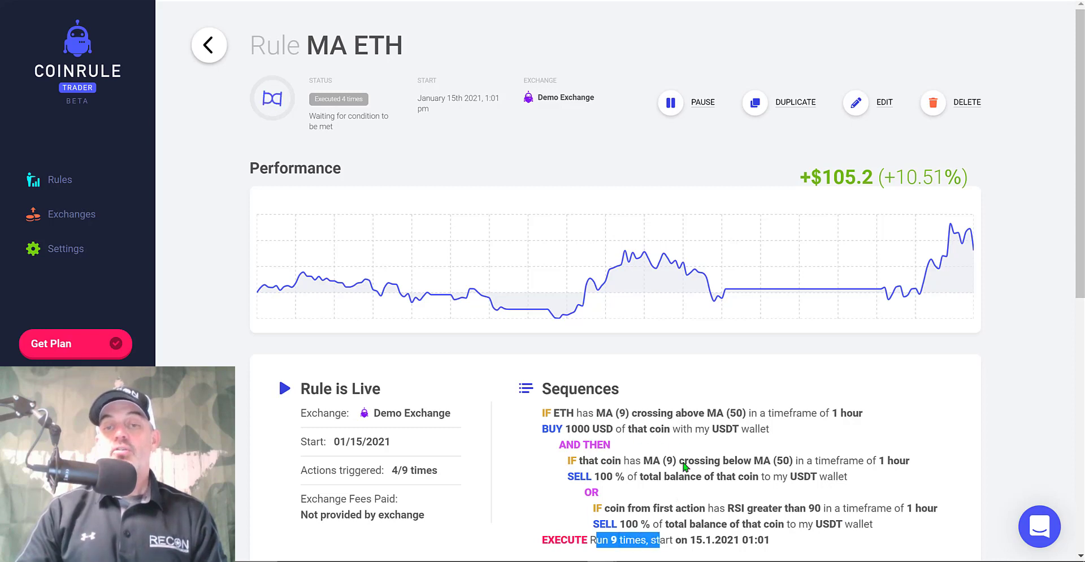
{"action": "left_click", "coordinate": [622, 541]}
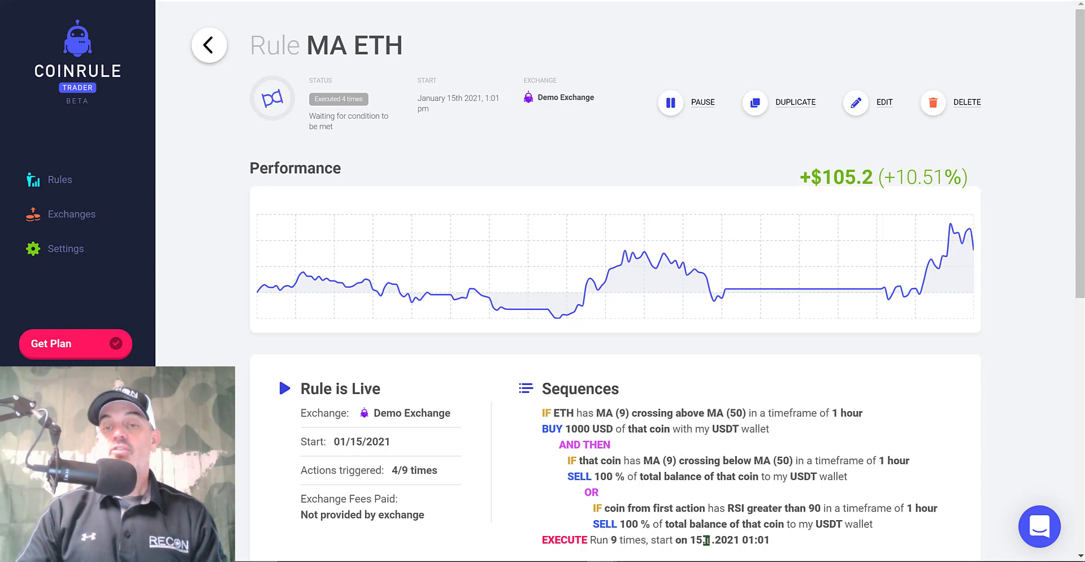
{"action": "left_click_drag", "start_coordinate": [717, 539], "coordinate": [769, 539]}
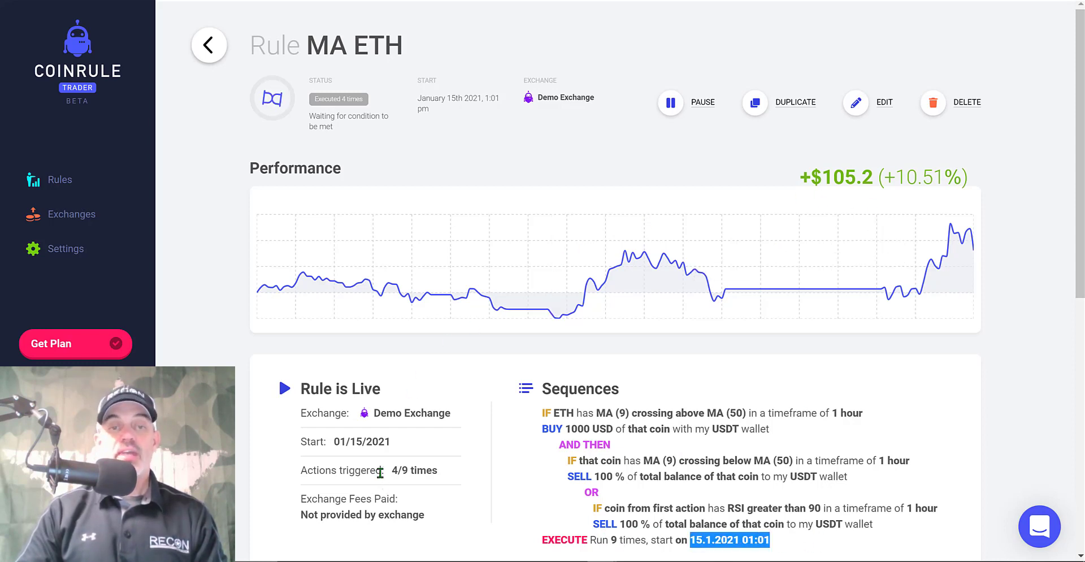
{"action": "left_click_drag", "start_coordinate": [382, 470], "coordinate": [461, 471]}
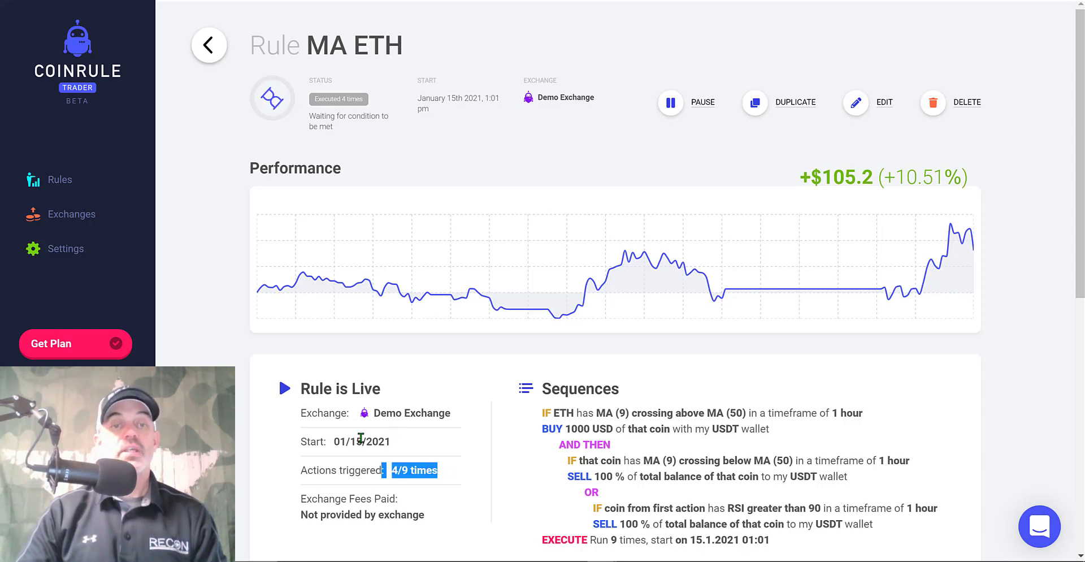
{"action": "left_click_drag", "start_coordinate": [333, 441], "coordinate": [390, 441]}
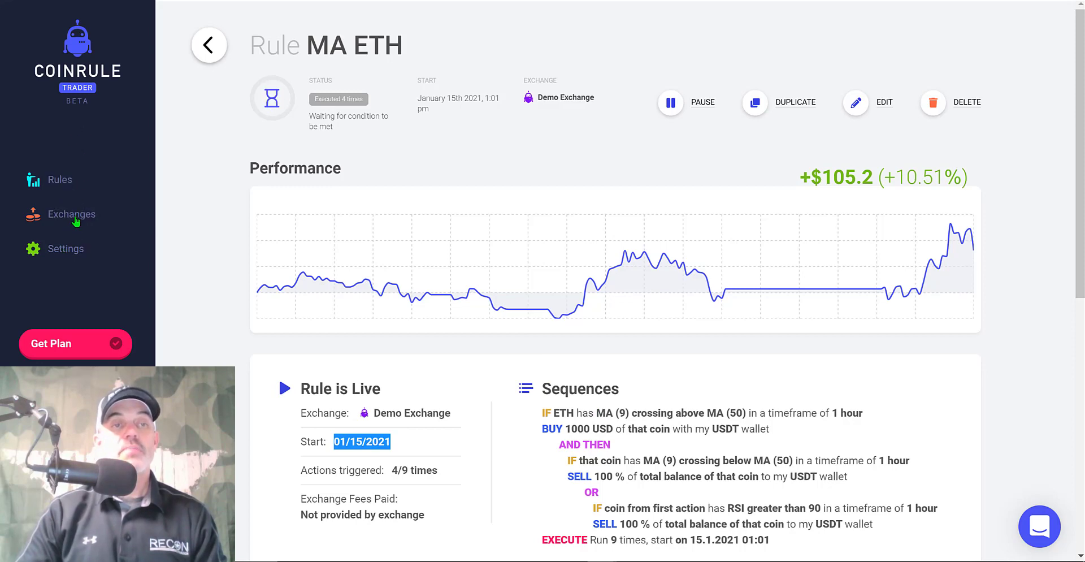
- Verify Kraken is connected and live on the Exchanges page, then return to Rules
{"action": "left_click", "coordinate": [72, 216]}
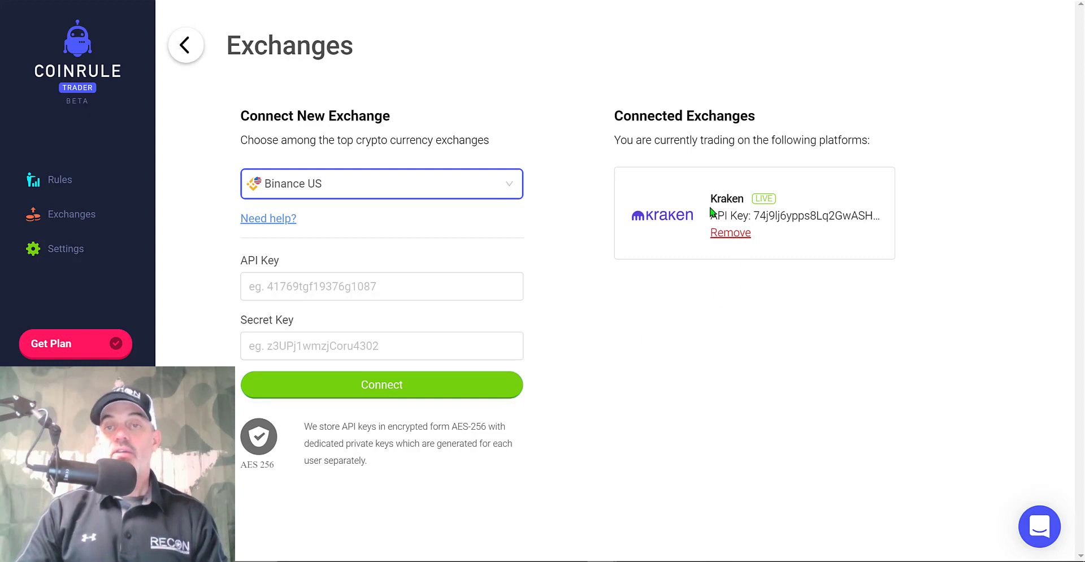
{"action": "left_click_drag", "start_coordinate": [717, 198], "coordinate": [805, 206]}
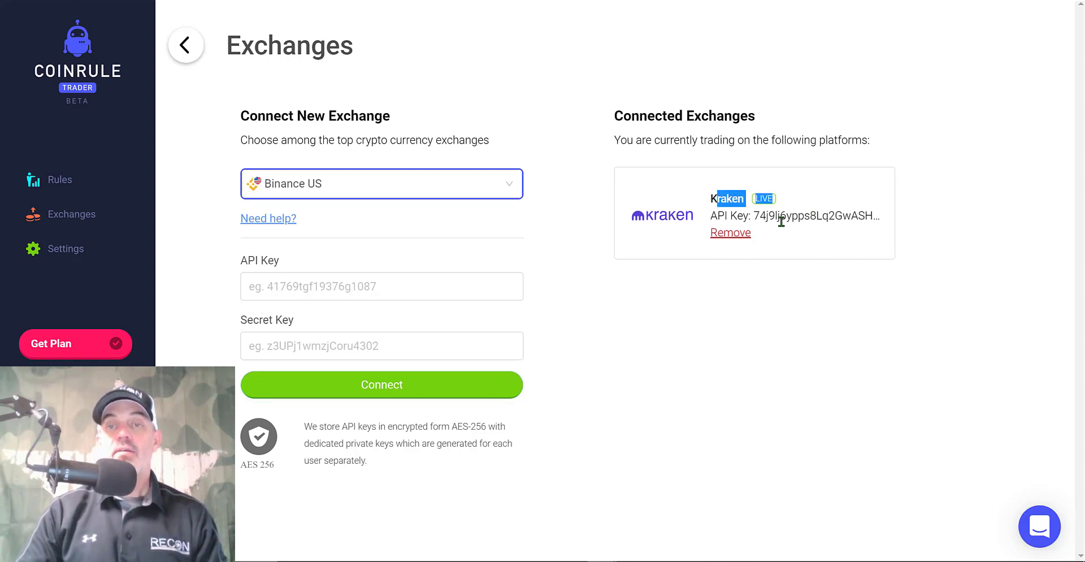
{"action": "left_click_drag", "start_coordinate": [711, 215], "coordinate": [870, 219]}
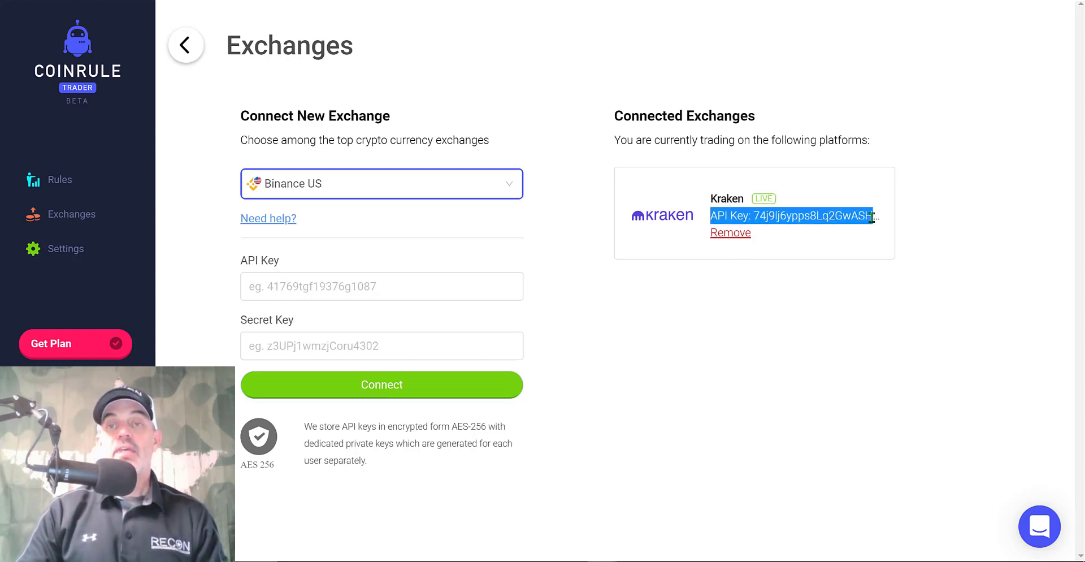
{"action": "left_click", "coordinate": [820, 269]}
{"action": "left_click_drag", "start_coordinate": [712, 199], "coordinate": [836, 208]}
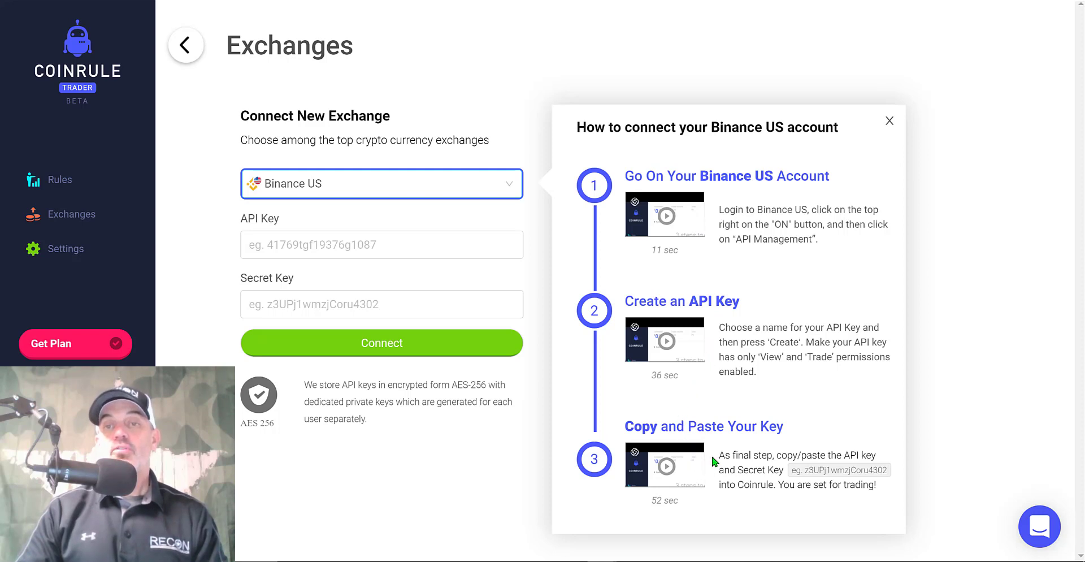
{"action": "left_click", "coordinate": [889, 122]}
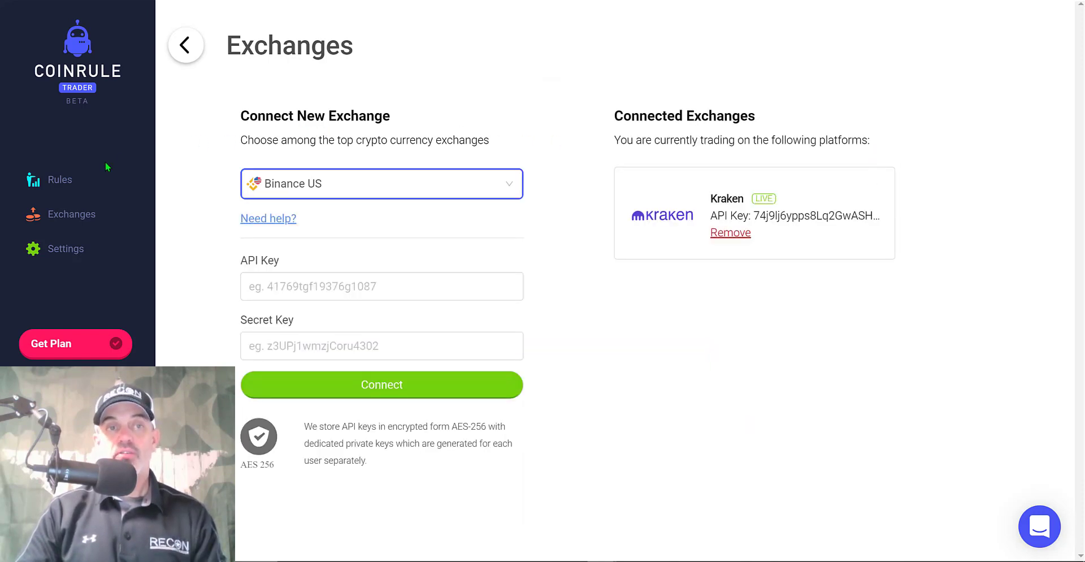
{"action": "left_click", "coordinate": [64, 180]}
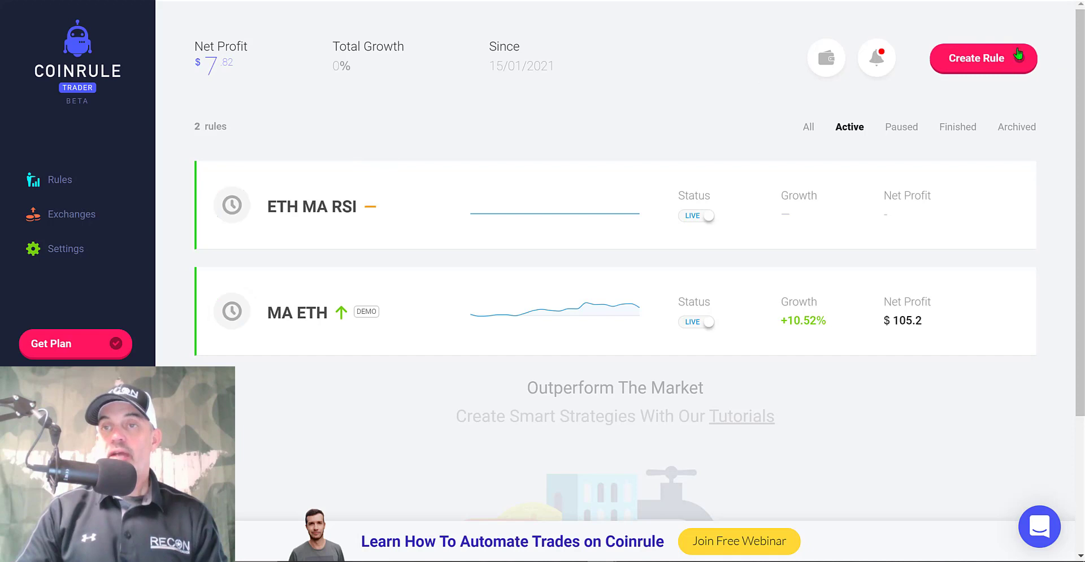
- Create a new rule that runs on the Kraken exchange
{"action": "left_click", "coordinate": [974, 61]}
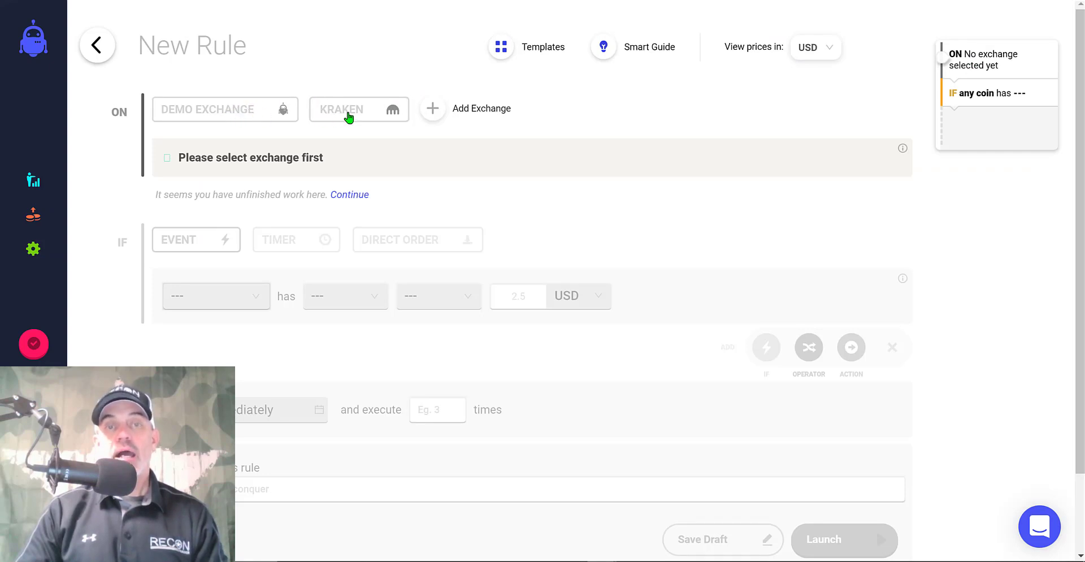
{"action": "left_click", "coordinate": [376, 110]}
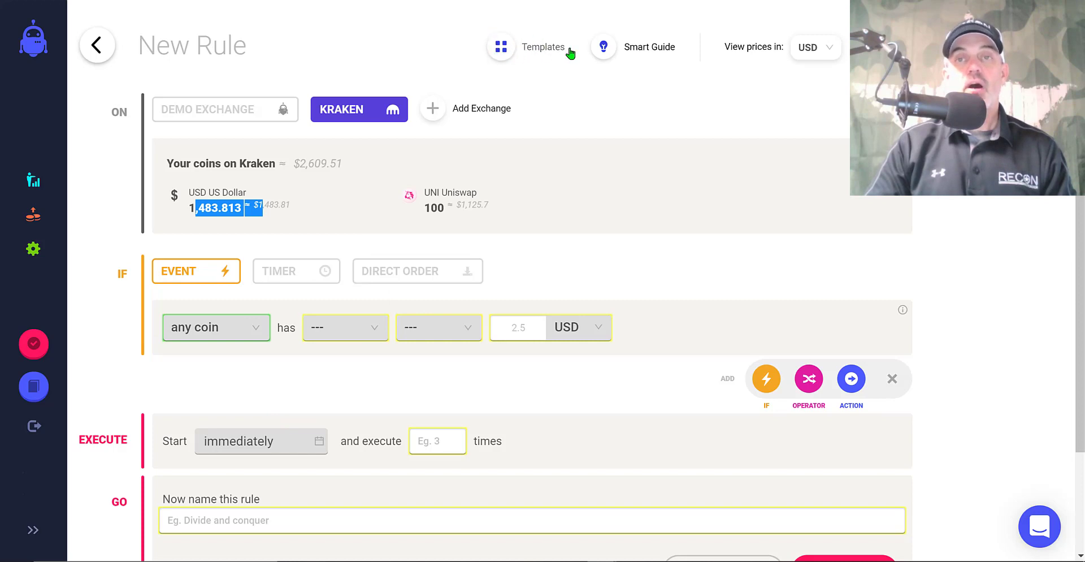
- Apply the Scalping On Trend template from page 3 of the template library
{"action": "left_click", "coordinate": [502, 50]}
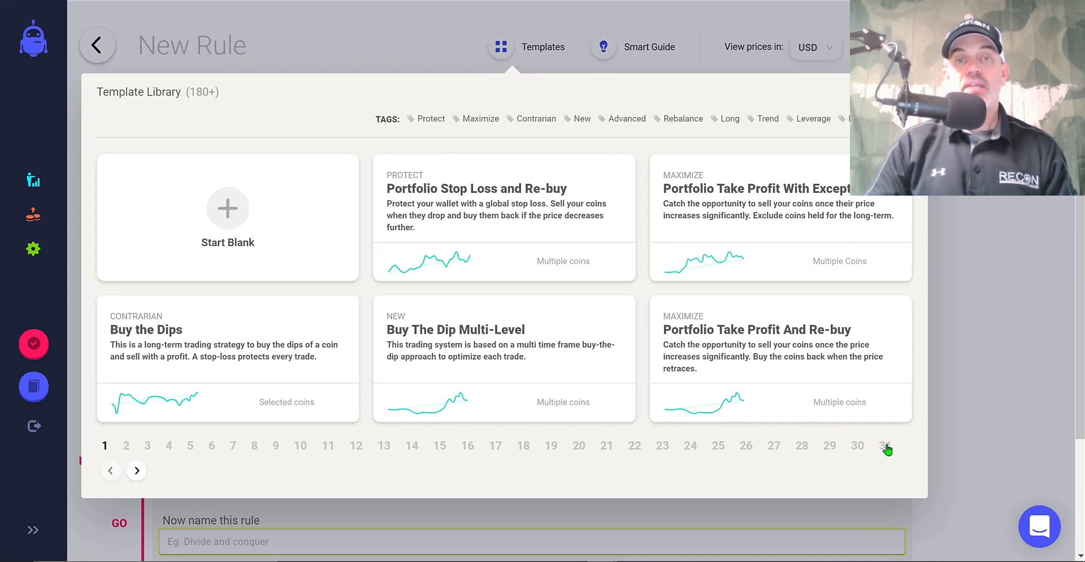
{"action": "left_click", "coordinate": [137, 472]}
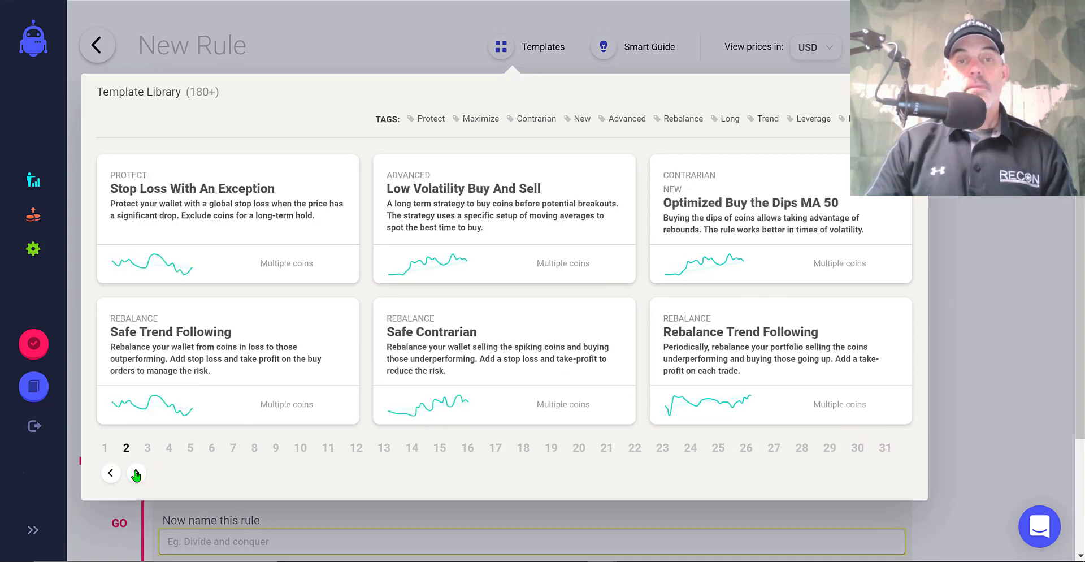
{"action": "left_click", "coordinate": [136, 473]}
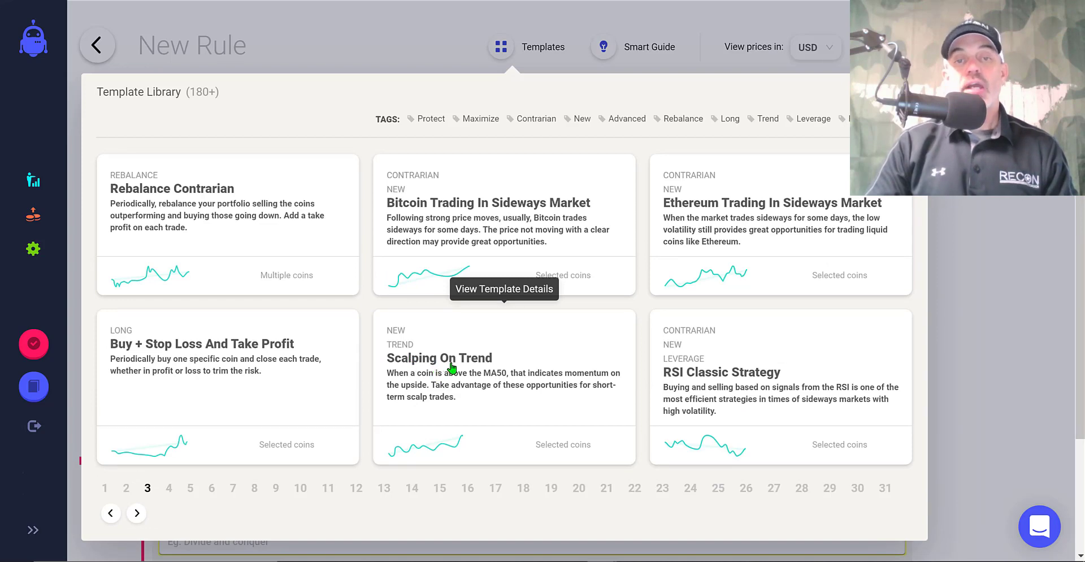
{"action": "left_click", "coordinate": [451, 367]}
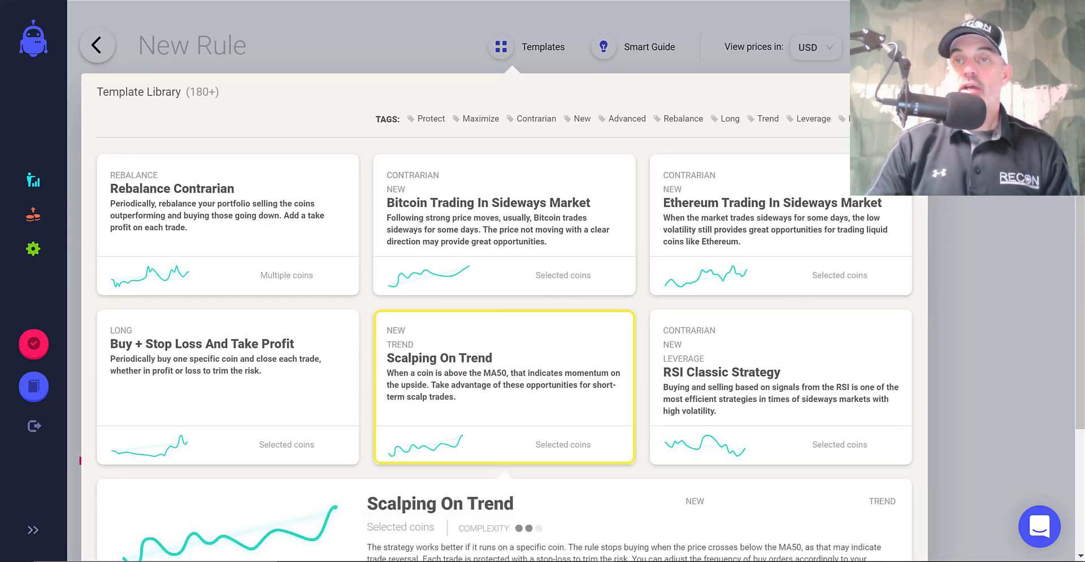
{"action": "scroll", "coordinate": [1081, 308], "scroll_direction": "down", "scroll_amount": 3}
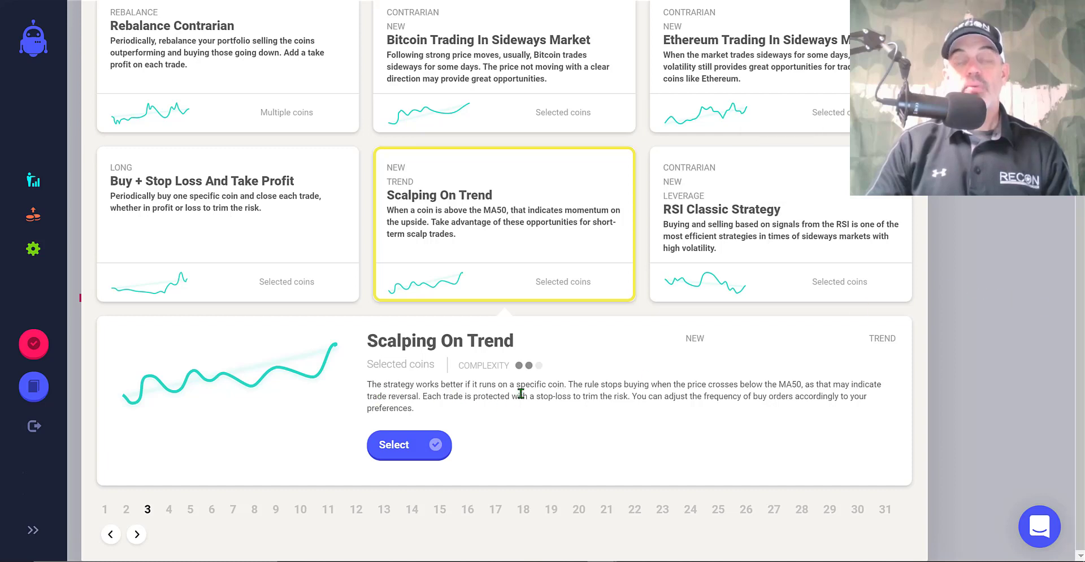
{"action": "double_click", "coordinate": [480, 365]}
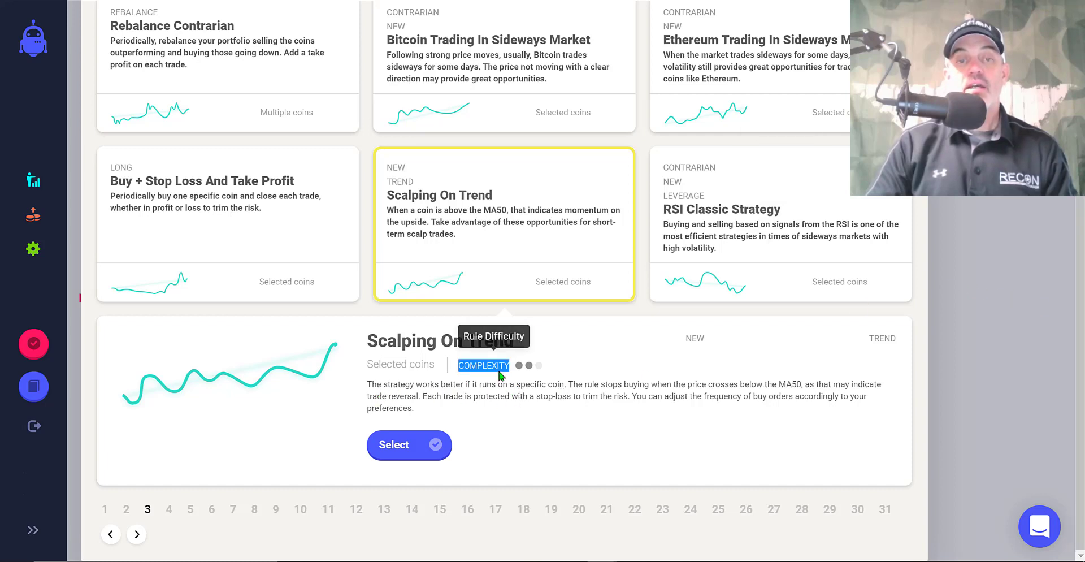
{"action": "left_click", "coordinate": [395, 446]}
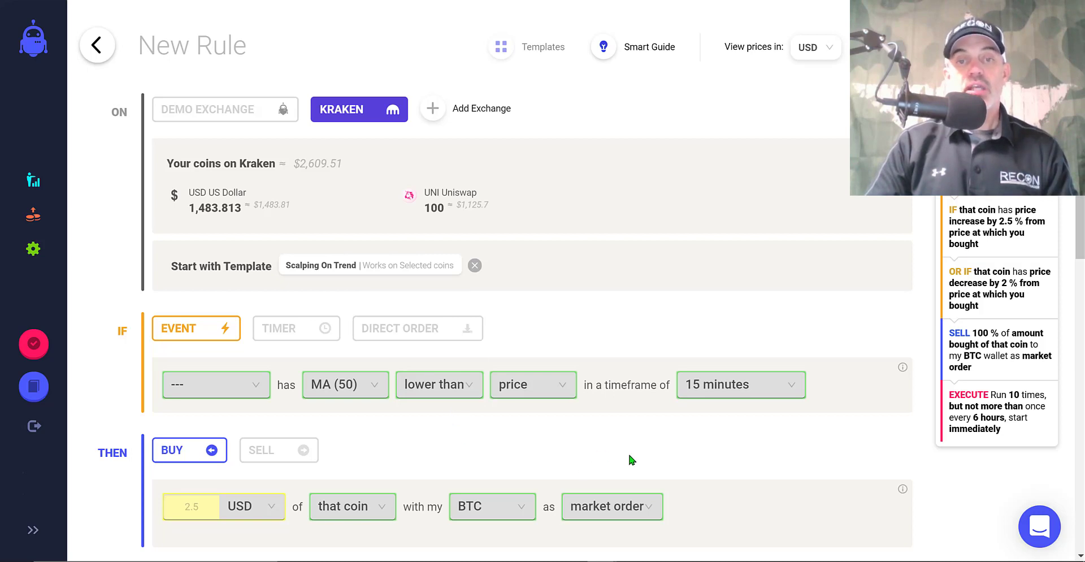
- Set the trigger coin to ETH Ethereum
{"action": "left_click", "coordinate": [260, 388]}
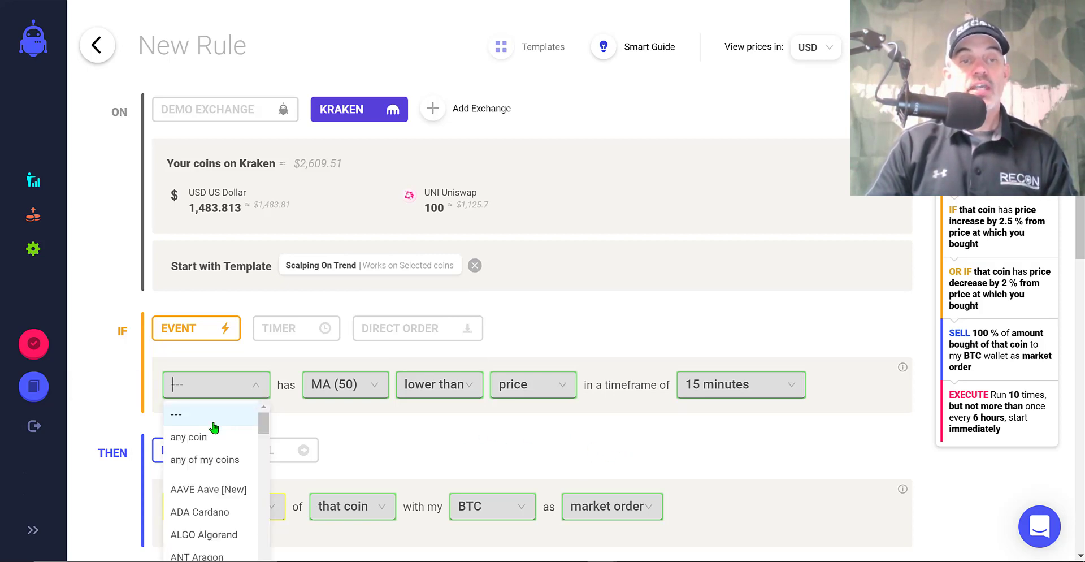
{"action": "left_click", "coordinate": [196, 438]}
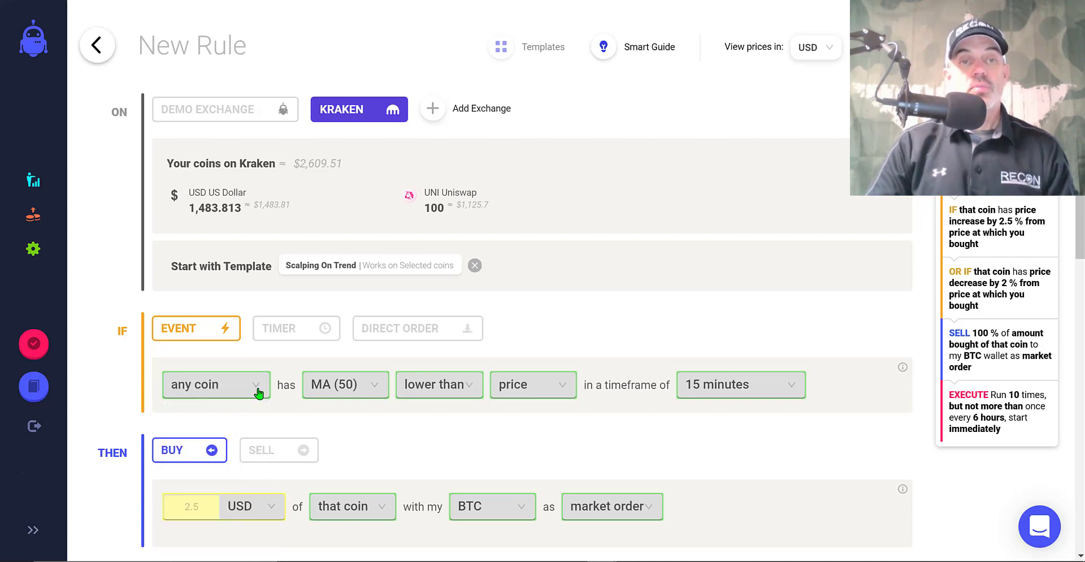
{"action": "left_click", "coordinate": [257, 389]}
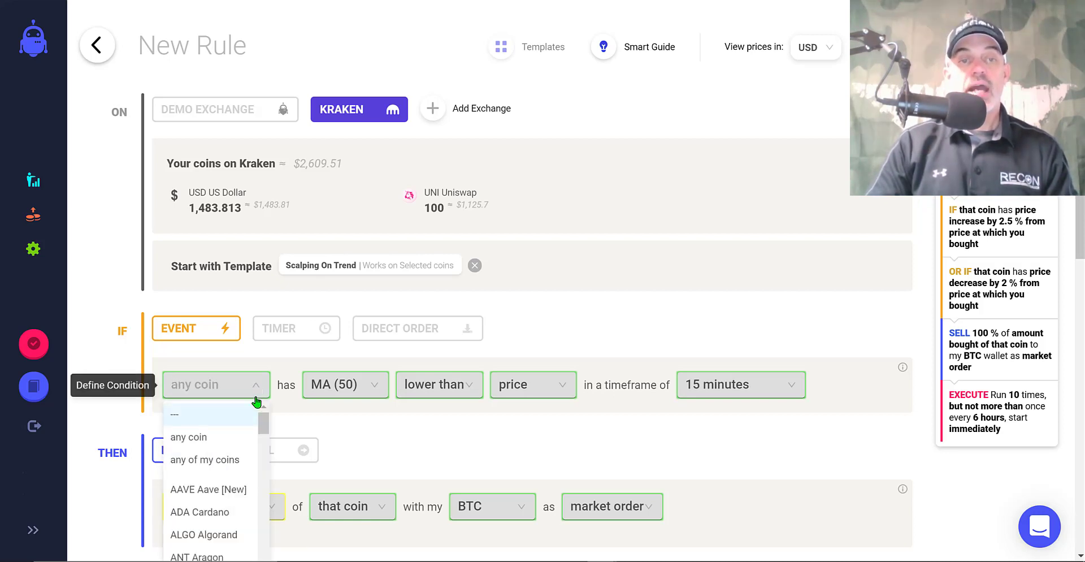
{"action": "mouse_move", "coordinate": [264, 430]}
{"action": "left_mouse_down"}
{"action": "mouse_move", "coordinate": [263, 526]}
{"action": "mouse_move", "coordinate": [263, 462]}
{"action": "left_mouse_up"}
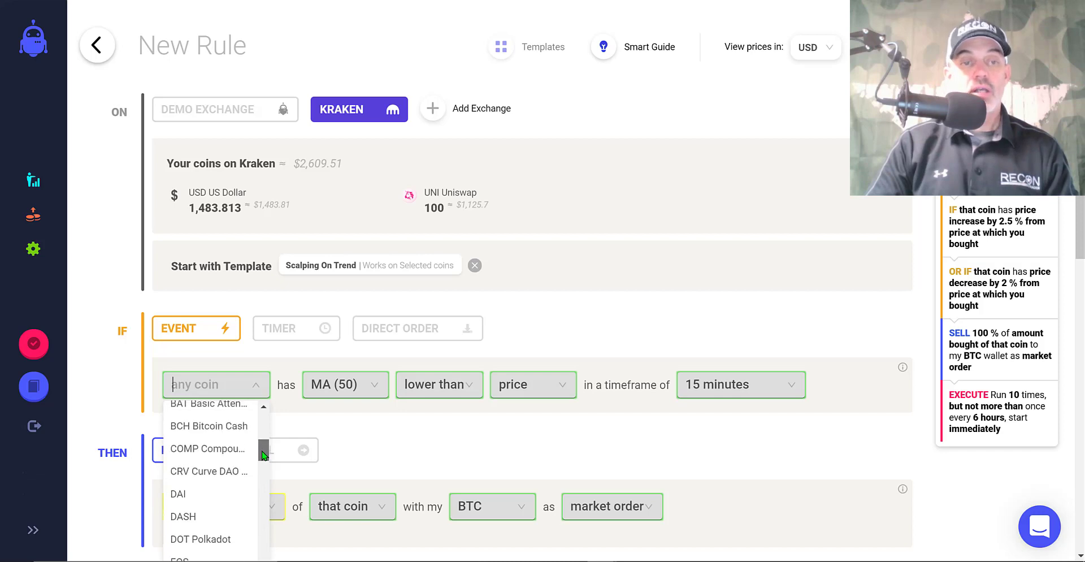
{"action": "scroll", "coordinate": [231, 460], "scroll_direction": "down", "scroll_amount": 1}
{"action": "scroll", "coordinate": [229, 460], "scroll_direction": "down", "scroll_amount": 1}
{"action": "scroll", "coordinate": [225, 459], "scroll_direction": "down", "scroll_amount": 1}
{"action": "scroll", "coordinate": [226, 459], "scroll_direction": "down", "scroll_amount": 1}
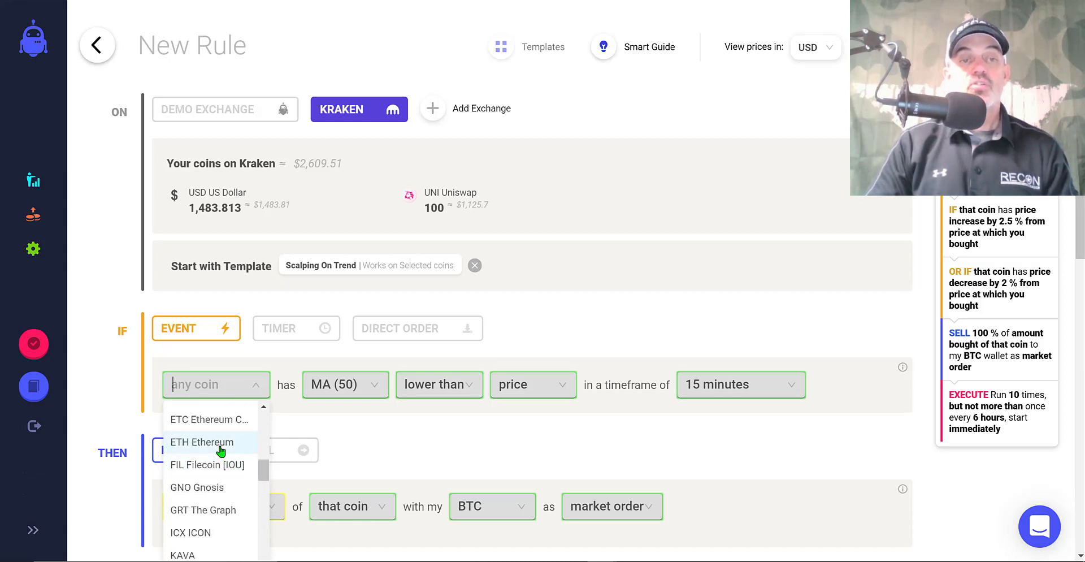
{"action": "left_click", "coordinate": [220, 450]}
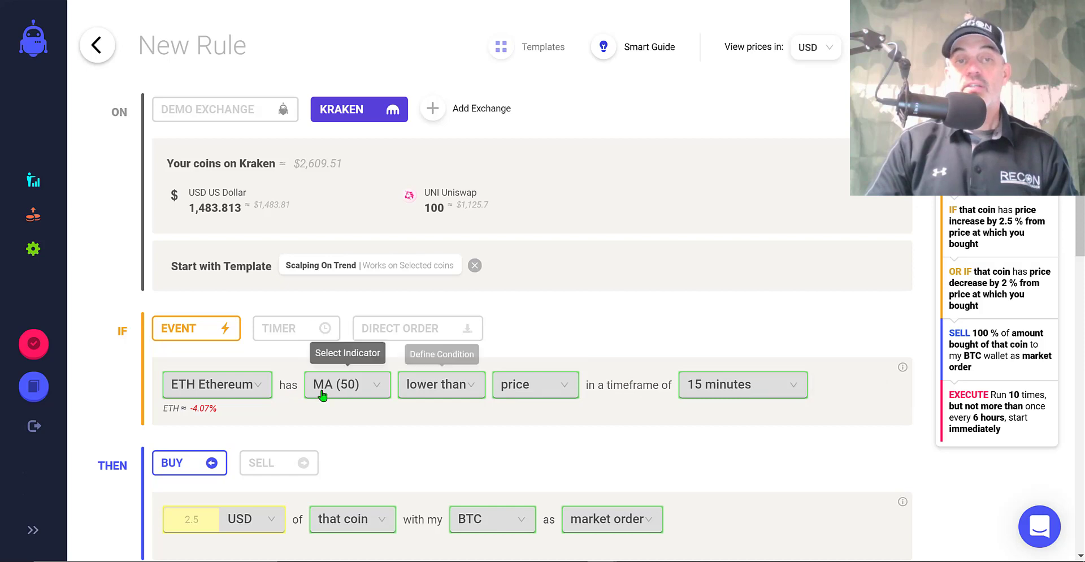
{"action": "scroll", "coordinate": [317, 390], "scroll_direction": "down", "scroll_amount": 3}
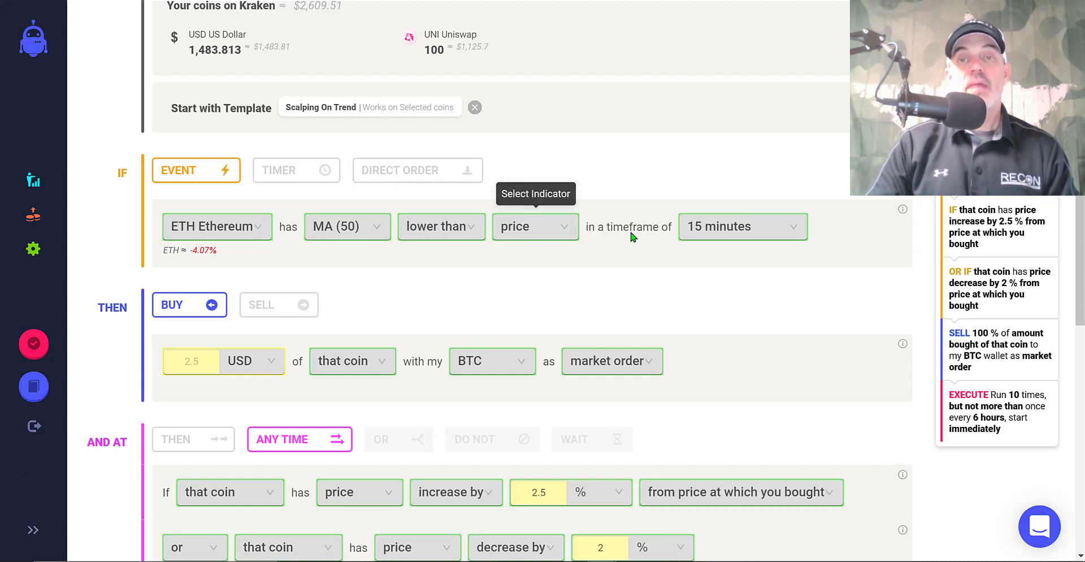
- Make the condition MA (9) crossing above MA (50)
{"action": "left_click", "coordinate": [370, 233]}
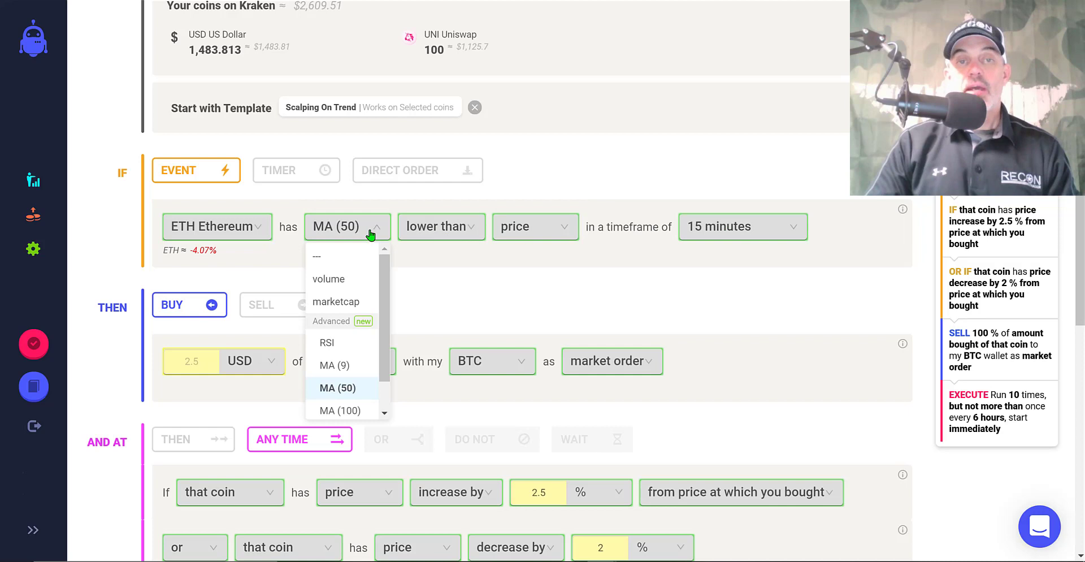
{"action": "left_click", "coordinate": [340, 366]}
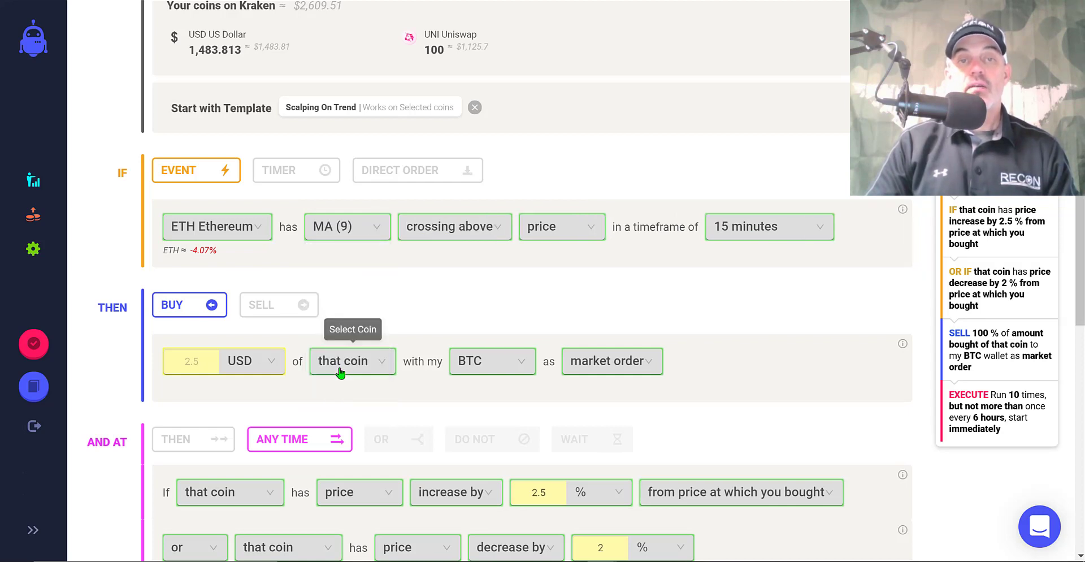
{"action": "left_click", "coordinate": [480, 226]}
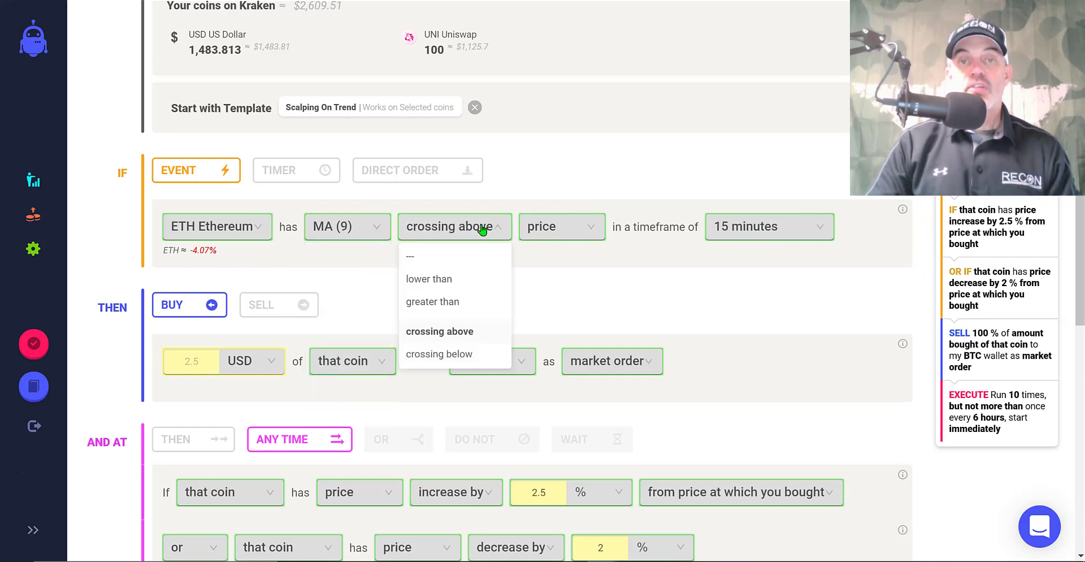
{"action": "left_click", "coordinate": [588, 230]}
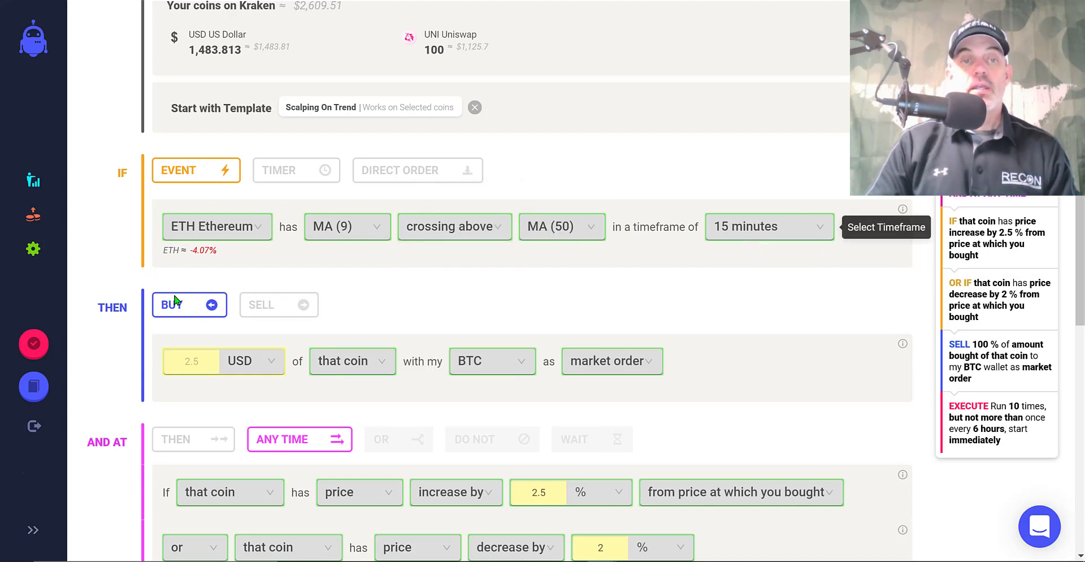
- Set the buy amount to 100 USD, paid from the USD wallet
{"action": "left_click", "coordinate": [188, 360]}
{"action": "type", "text": "100"}
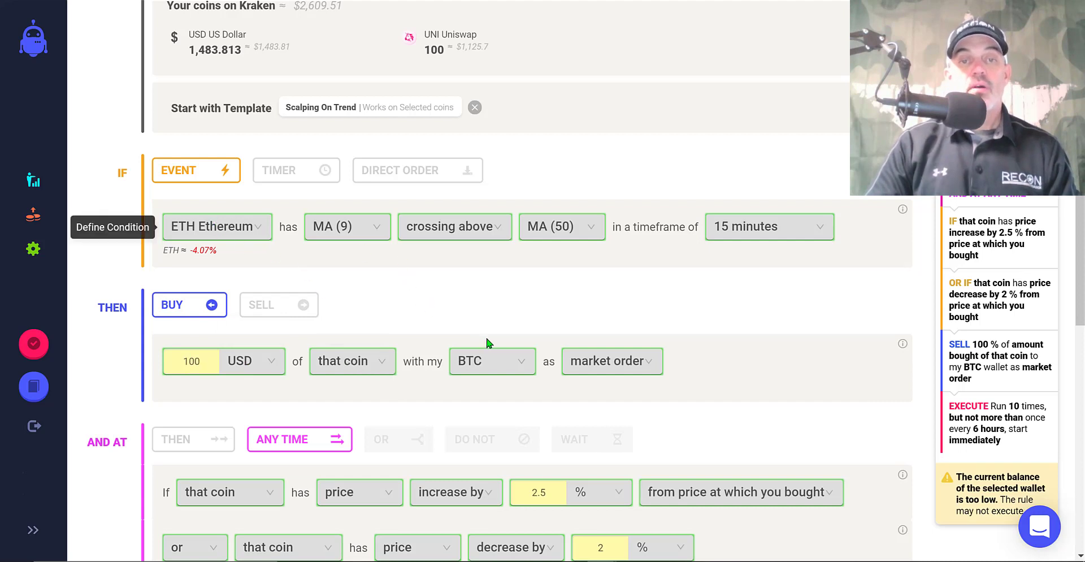
{"action": "left_click", "coordinate": [525, 364]}
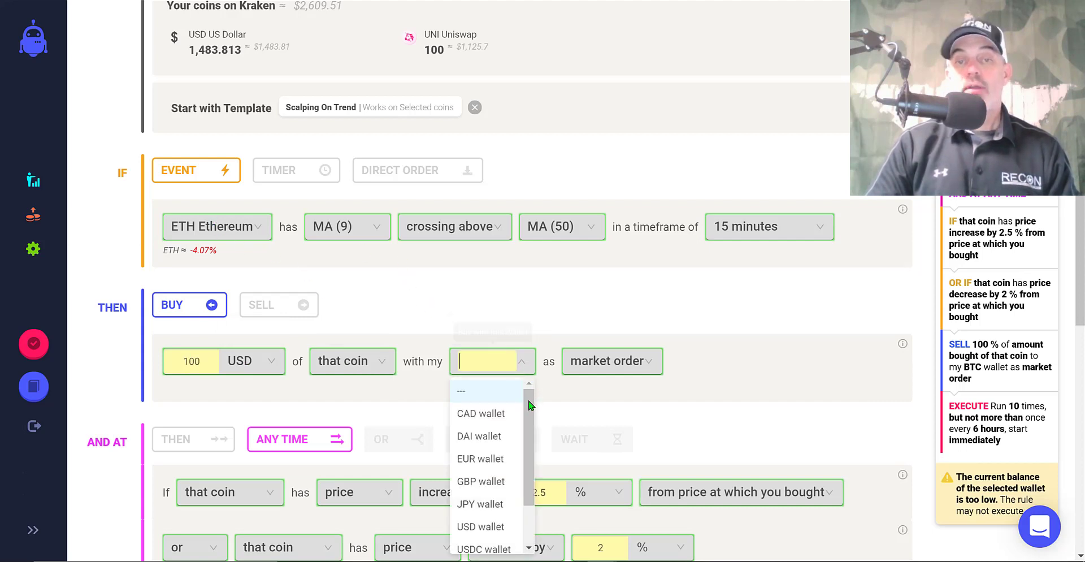
{"action": "left_click_drag", "start_coordinate": [527, 430], "coordinate": [527, 469]}
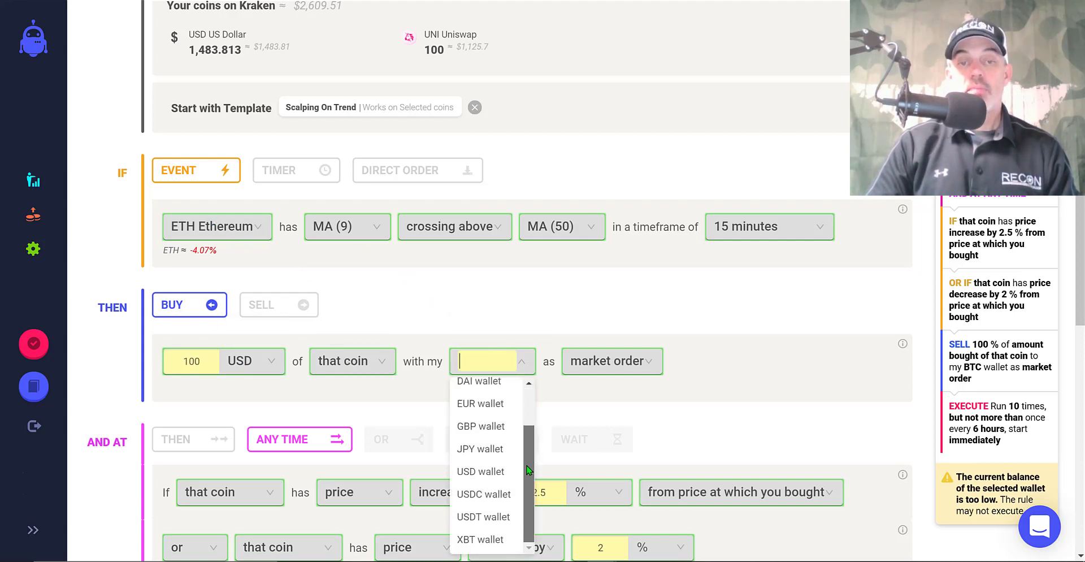
{"action": "left_click", "coordinate": [488, 474]}
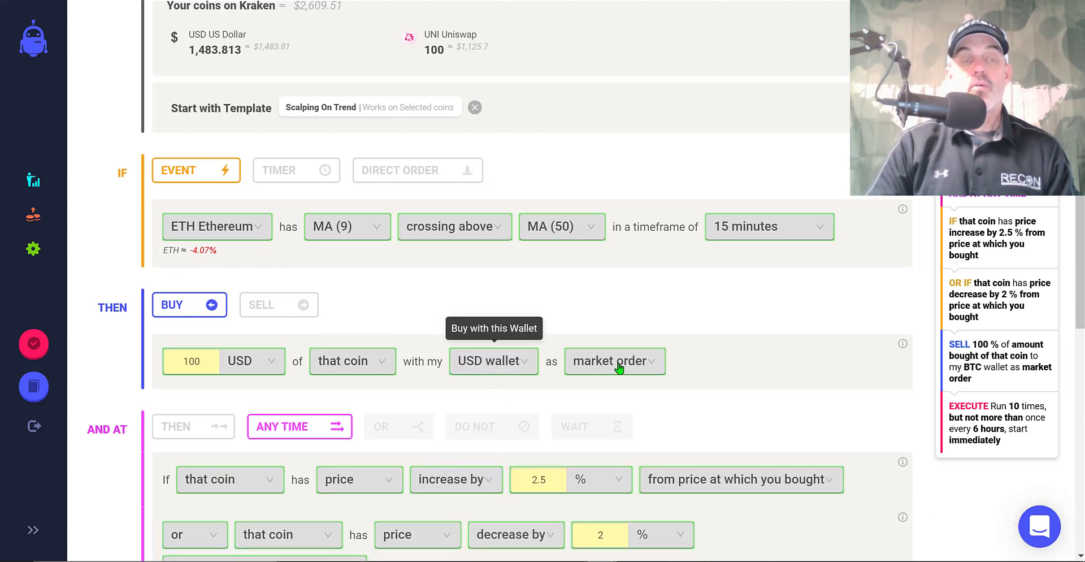
{"action": "scroll", "coordinate": [121, 177], "scroll_direction": "down", "scroll_amount": 3}
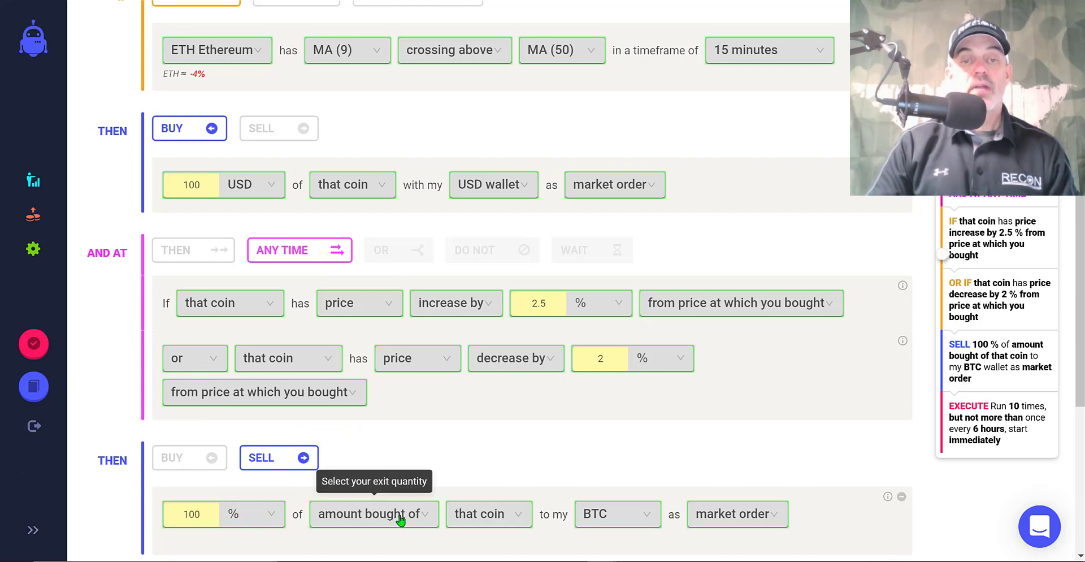
- Sell into the USD wallet, changing take-profit 2.5 to 1.5% and stop-loss 2 to 0.75%
{"action": "left_click", "coordinate": [598, 514]}
{"action": "left_click", "coordinate": [607, 507]}
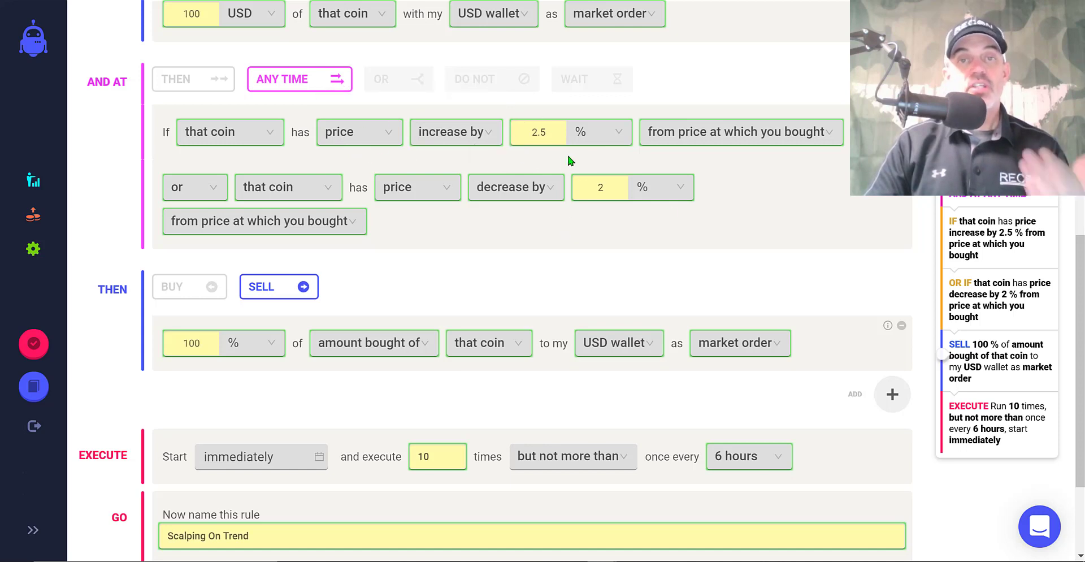
{"action": "left_click_drag", "start_coordinate": [554, 131], "coordinate": [515, 125]}
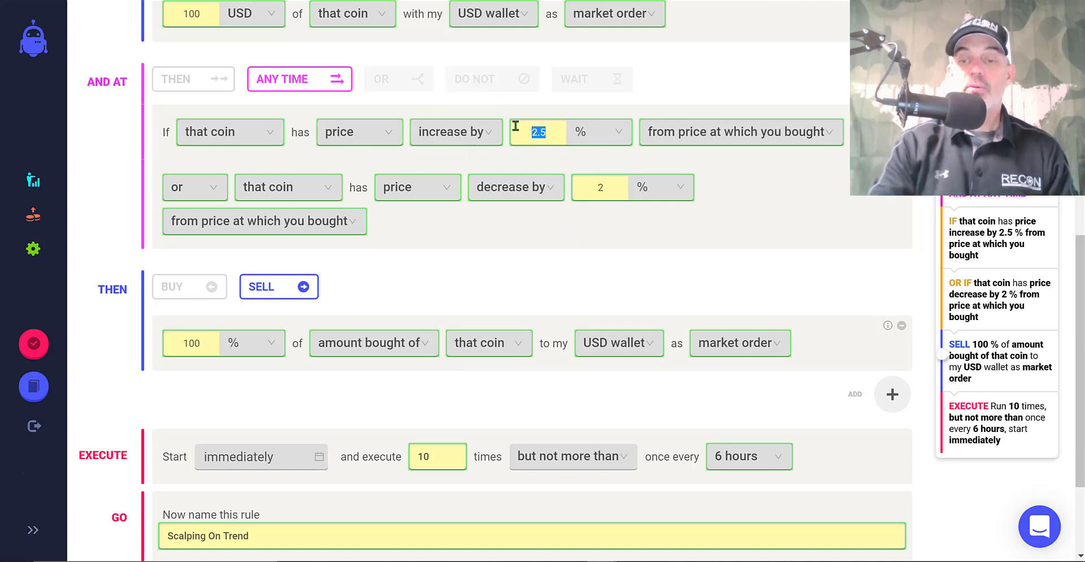
{"action": "type", "text": "1"}
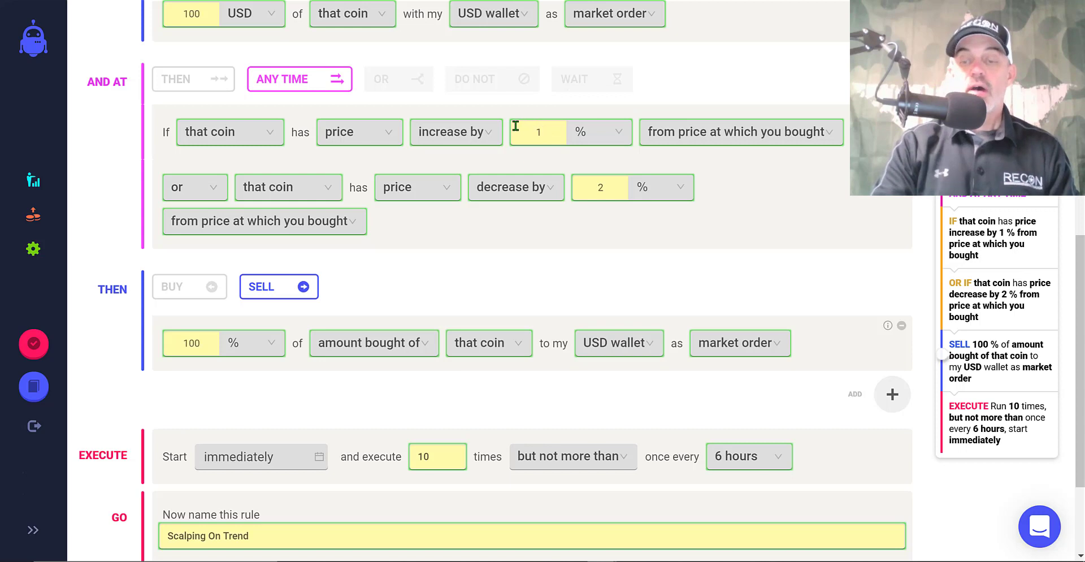
{"action": "type", "text": ".5"}
{"action": "left_click_drag", "start_coordinate": [593, 182], "coordinate": [613, 186]}
{"action": "type", "text": "0.75"}
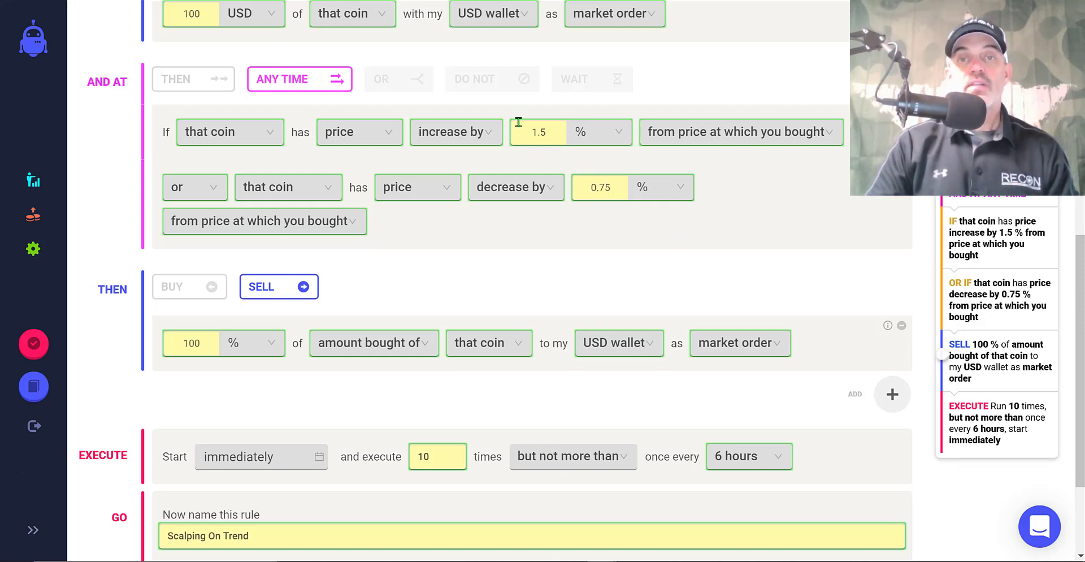
{"action": "left_click_drag", "start_coordinate": [527, 127], "coordinate": [563, 131]}
{"action": "left_click", "coordinate": [784, 195]}
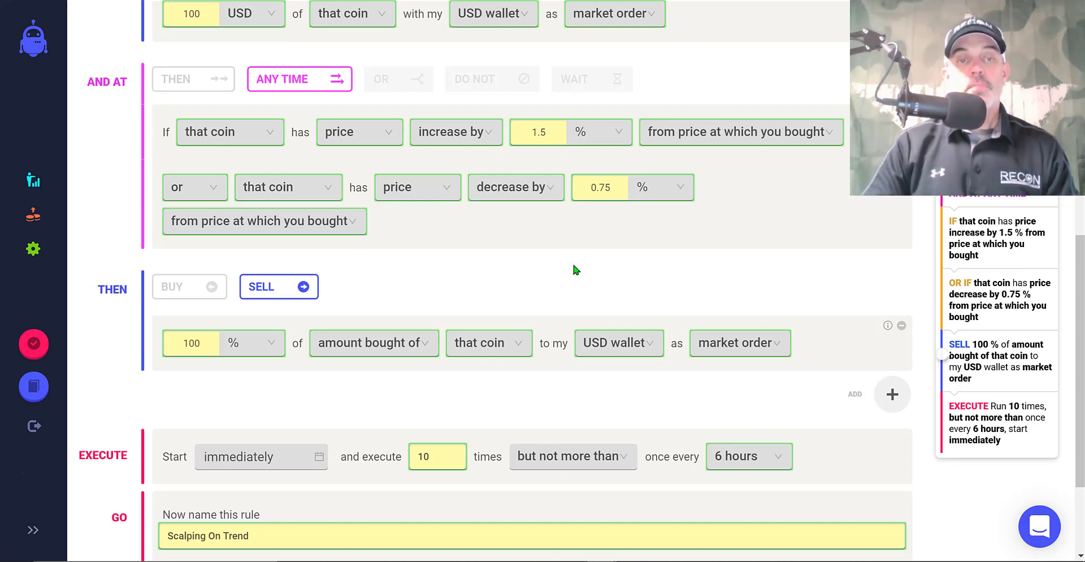
- Keep an immediate start, set the run count to 4, and check the hourly interval
{"action": "scroll", "coordinate": [471, 299], "scroll_direction": "down", "scroll_amount": 3}
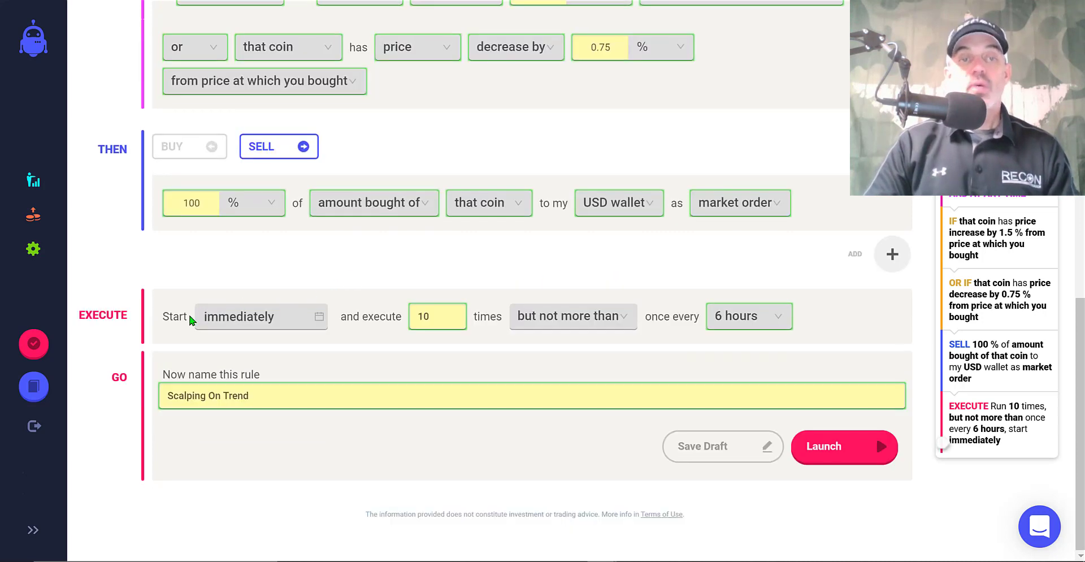
{"action": "left_click", "coordinate": [288, 317]}
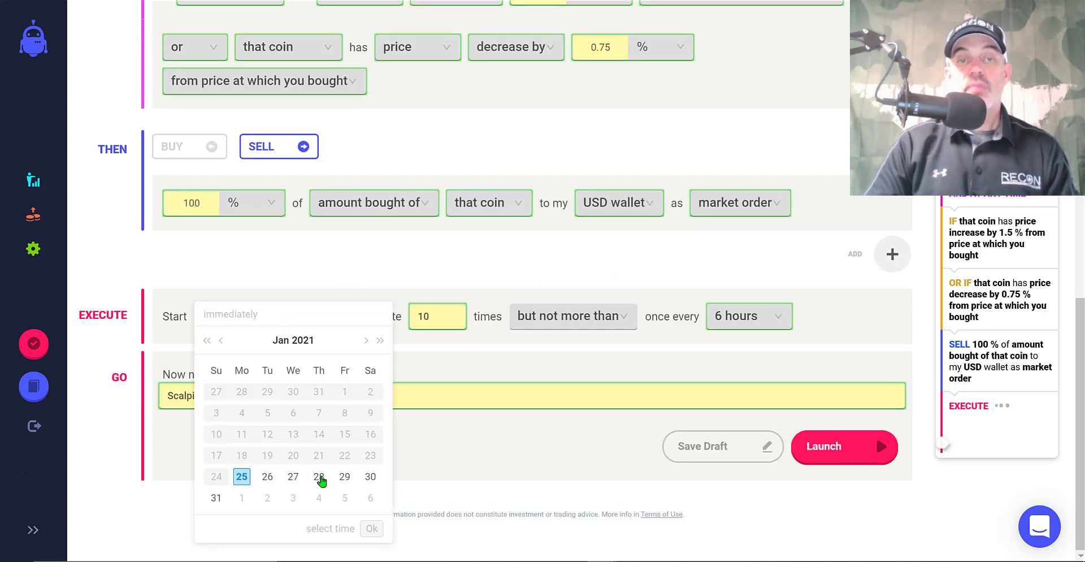
{"action": "left_click", "coordinate": [343, 261]}
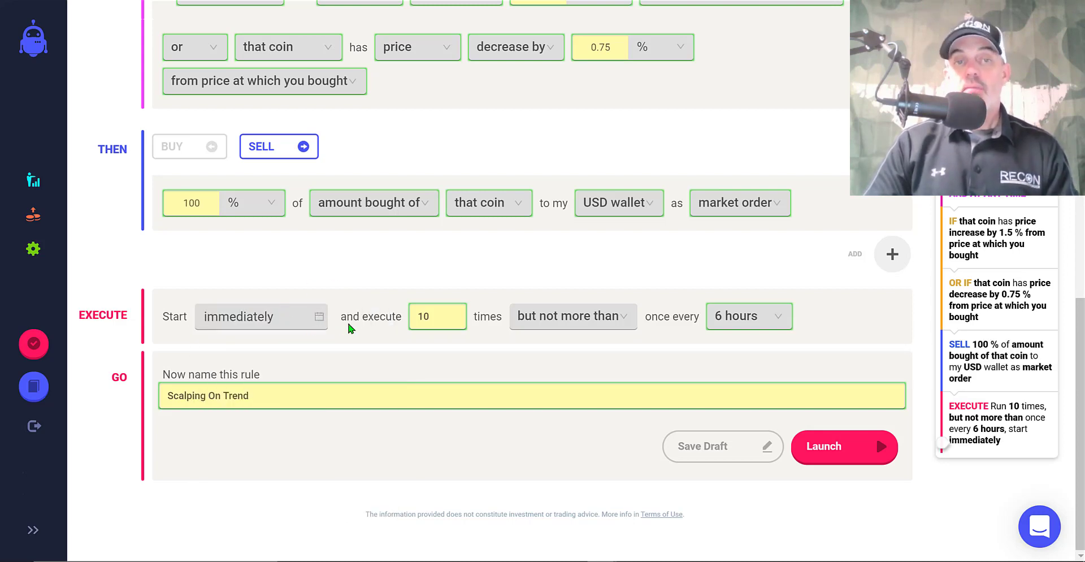
{"action": "double_click", "coordinate": [419, 315]}
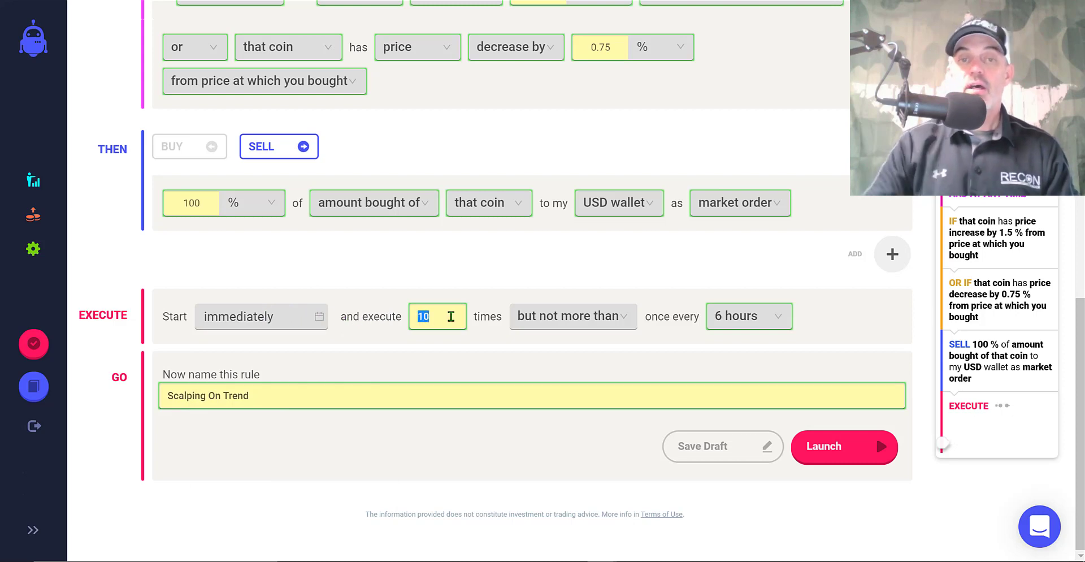
{"action": "type", "text": "4"}
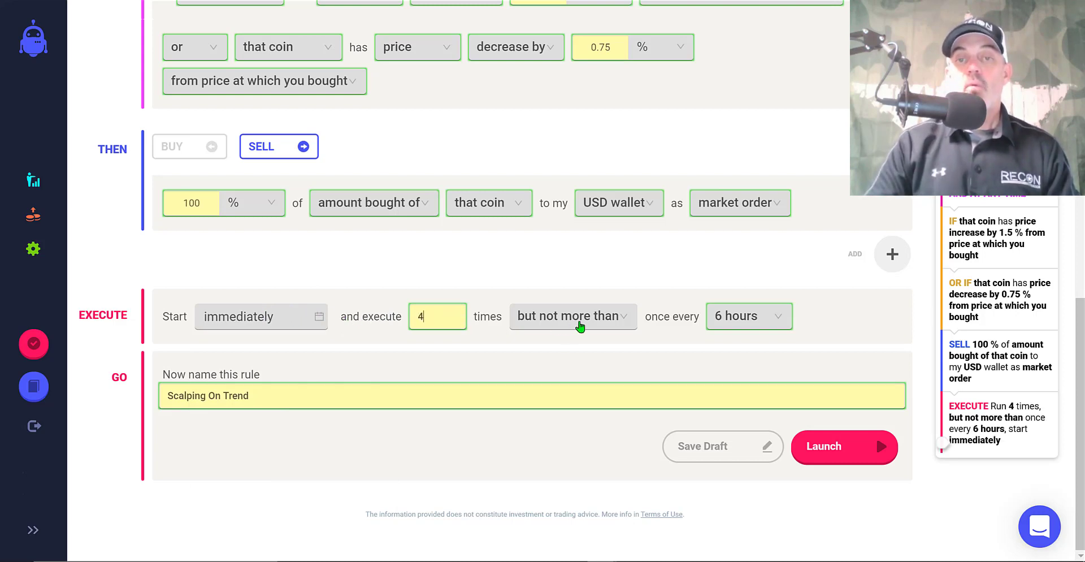
{"action": "left_click", "coordinate": [780, 319]}
{"action": "left_click", "coordinate": [738, 319]}
{"action": "scroll", "coordinate": [738, 320], "scroll_direction": "up", "scroll_amount": 4}
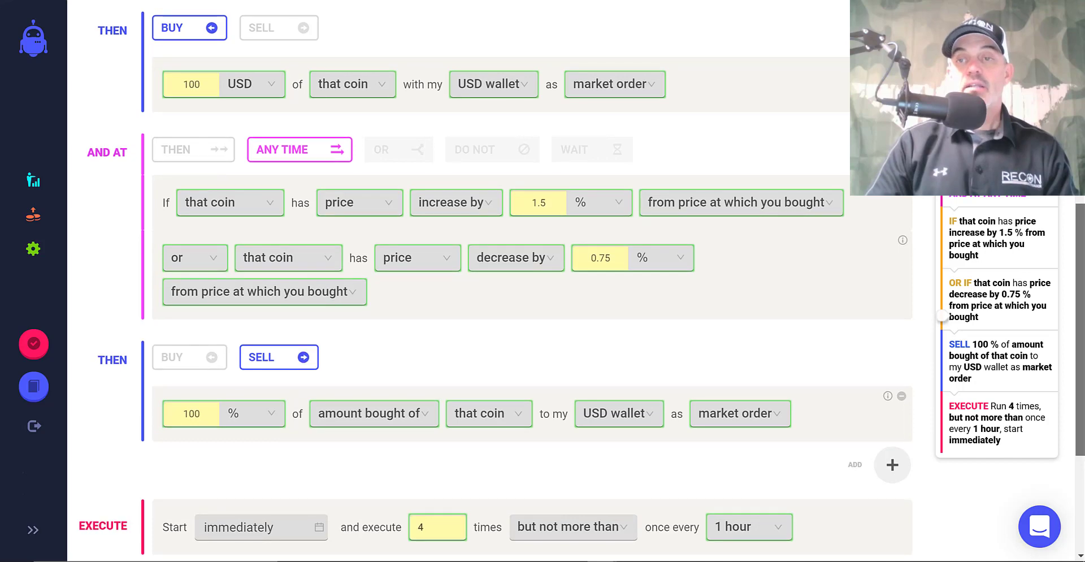
{"action": "scroll", "coordinate": [1048, 394], "scroll_direction": "up", "scroll_amount": 2}
{"action": "scroll", "coordinate": [1048, 391], "scroll_direction": "down", "scroll_amount": 3}
{"action": "scroll", "coordinate": [1049, 396], "scroll_direction": "down", "scroll_amount": 2}
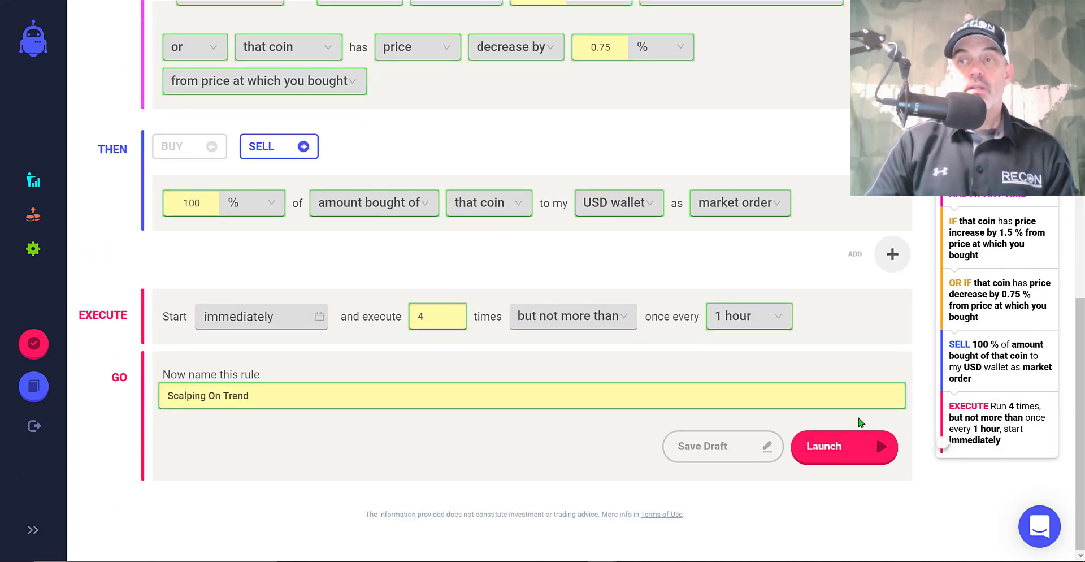
- Launch the rule live from the 'Well Done!' confirmation dialog
{"action": "left_click", "coordinate": [826, 447]}
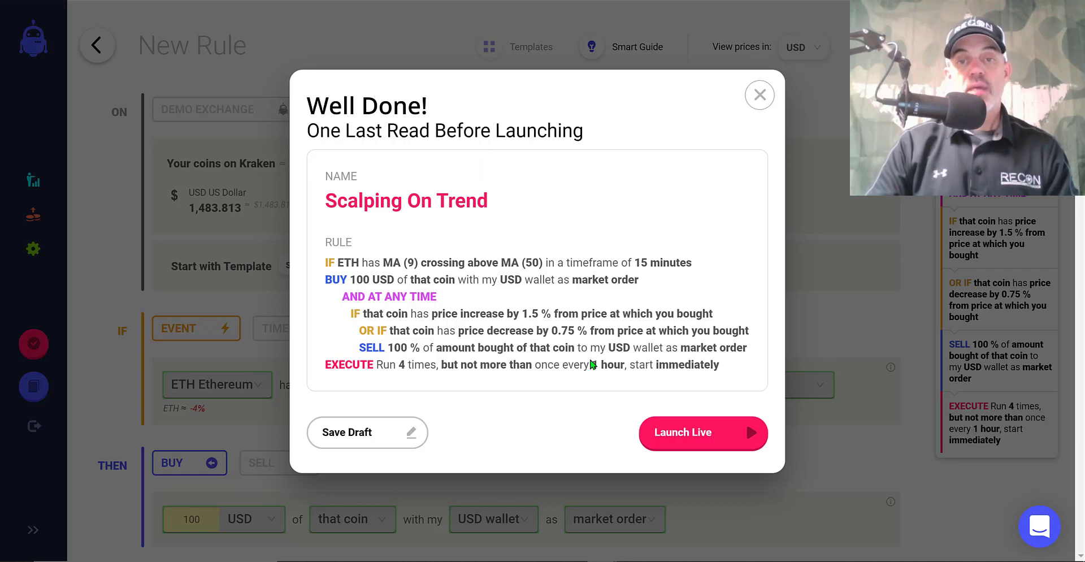
{"action": "left_click", "coordinate": [682, 445]}
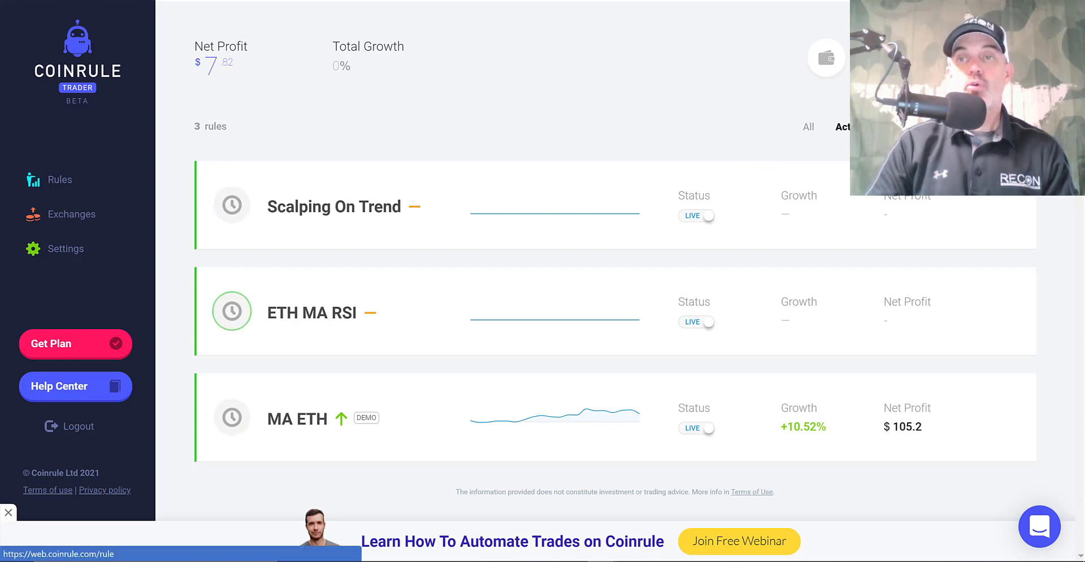
- Start a new rule on Kraken that watches ETH Ethereum
{"action": "left_click", "coordinate": [898, 58]}
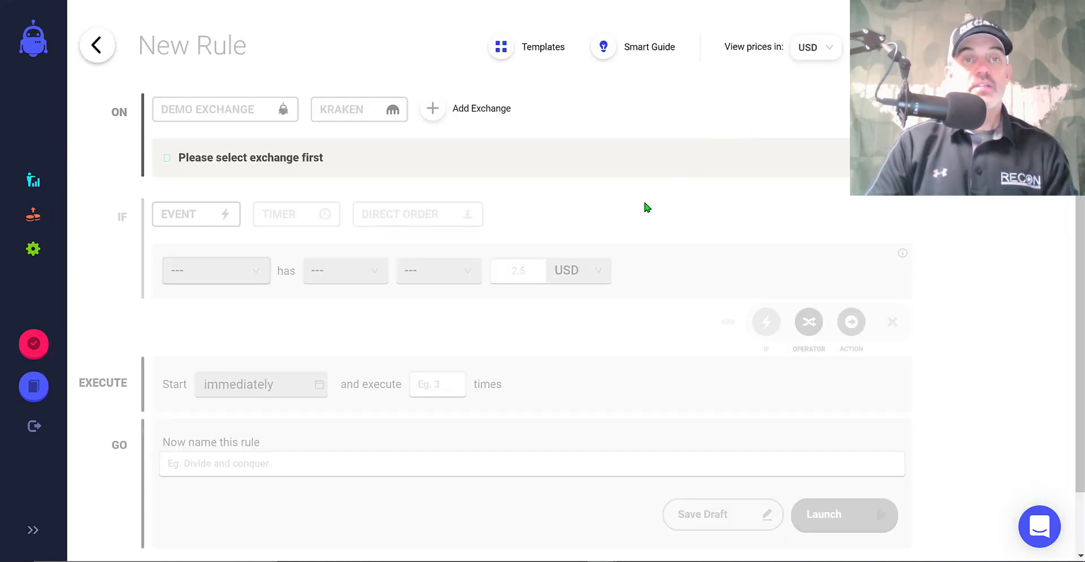
{"action": "left_click", "coordinate": [352, 109]}
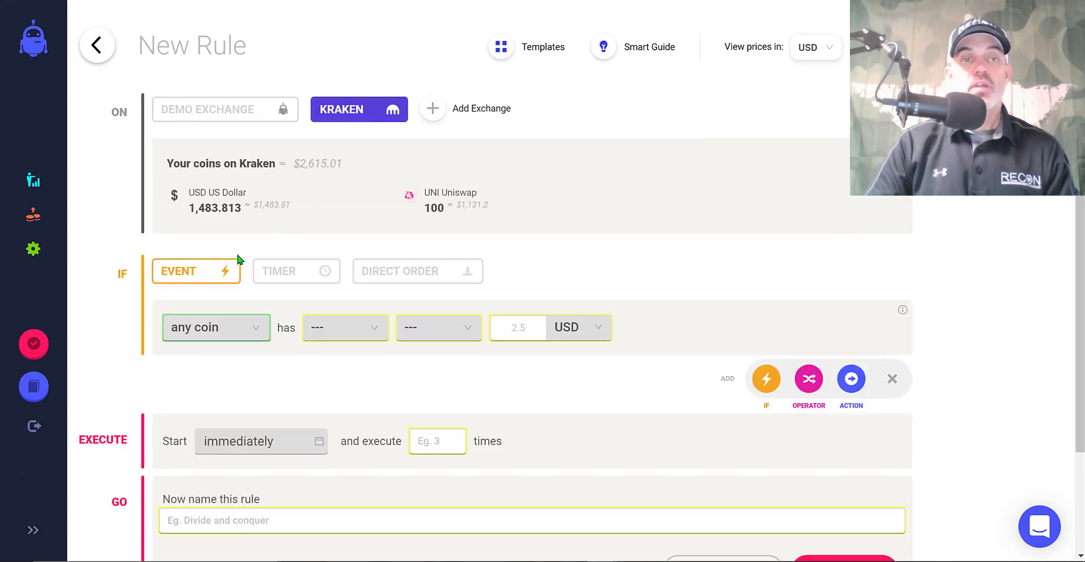
{"action": "left_click", "coordinate": [249, 327]}
{"action": "left_click_drag", "start_coordinate": [262, 379], "coordinate": [262, 413]}
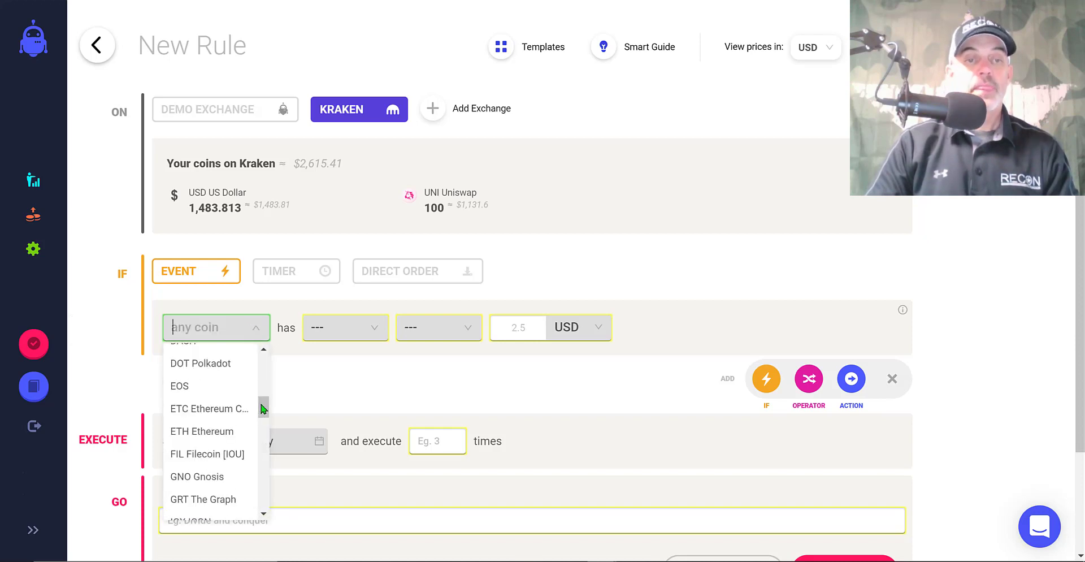
{"action": "left_click", "coordinate": [202, 430]}
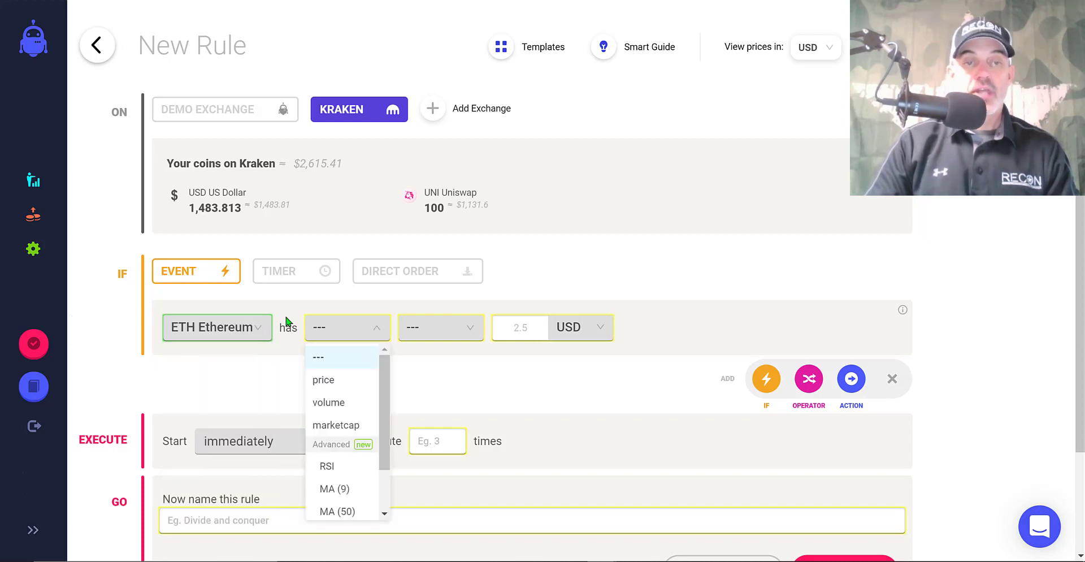
- Trigger the rule when RSI is greater than 30 on the 1 hour timeframe
{"action": "left_click", "coordinate": [378, 332]}
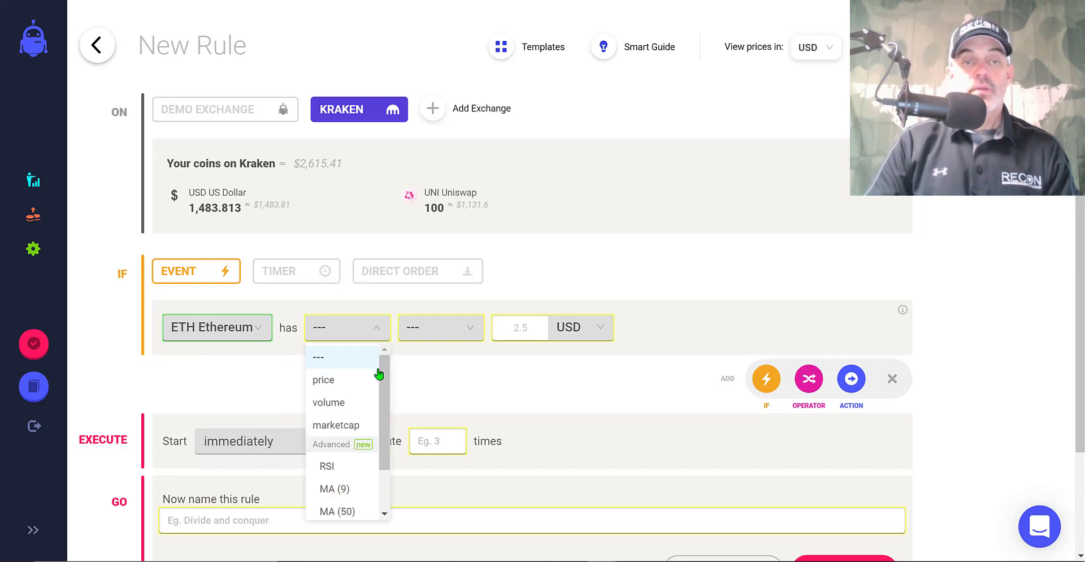
{"action": "left_click", "coordinate": [327, 466]}
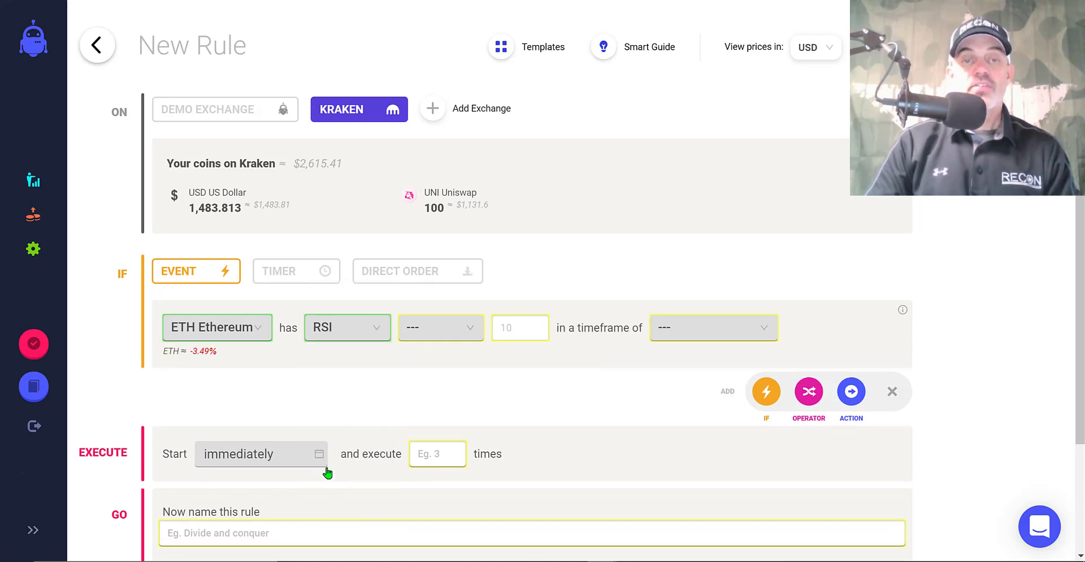
{"action": "left_click", "coordinate": [472, 333]}
{"action": "left_click", "coordinate": [447, 403]}
{"action": "left_click", "coordinate": [546, 328]}
{"action": "type", "text": "30"}
{"action": "left_click", "coordinate": [748, 338]}
{"action": "left_click", "coordinate": [690, 403]}
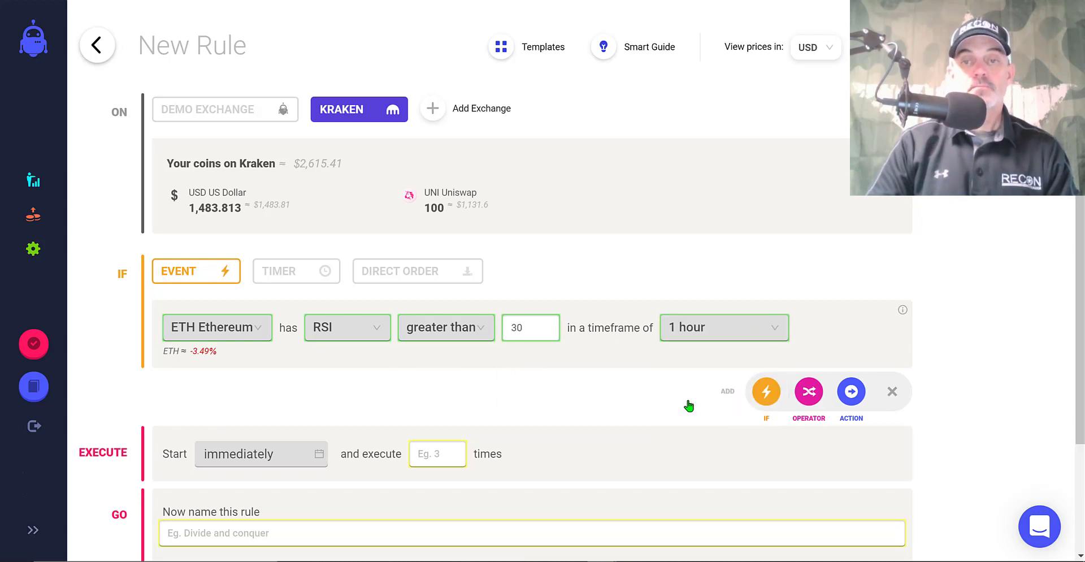
- Add a second condition: ETH price crossing above MA (9) on the 1 hour timeframe
{"action": "left_click", "coordinate": [766, 393]}
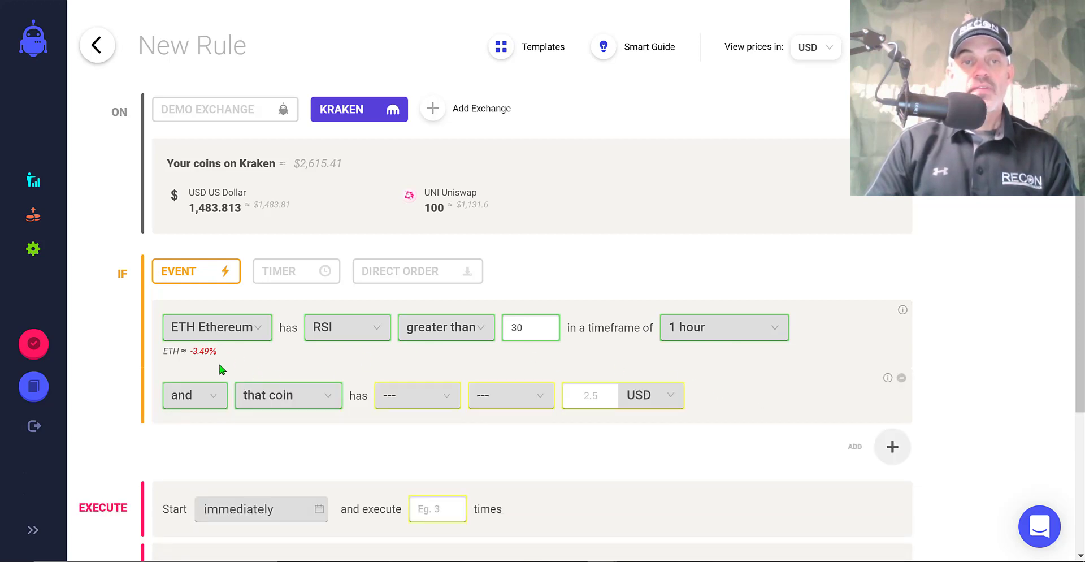
{"action": "left_click", "coordinate": [450, 400]}
{"action": "left_click", "coordinate": [403, 450]}
{"action": "left_click", "coordinate": [542, 399]}
{"action": "left_click", "coordinate": [537, 549]}
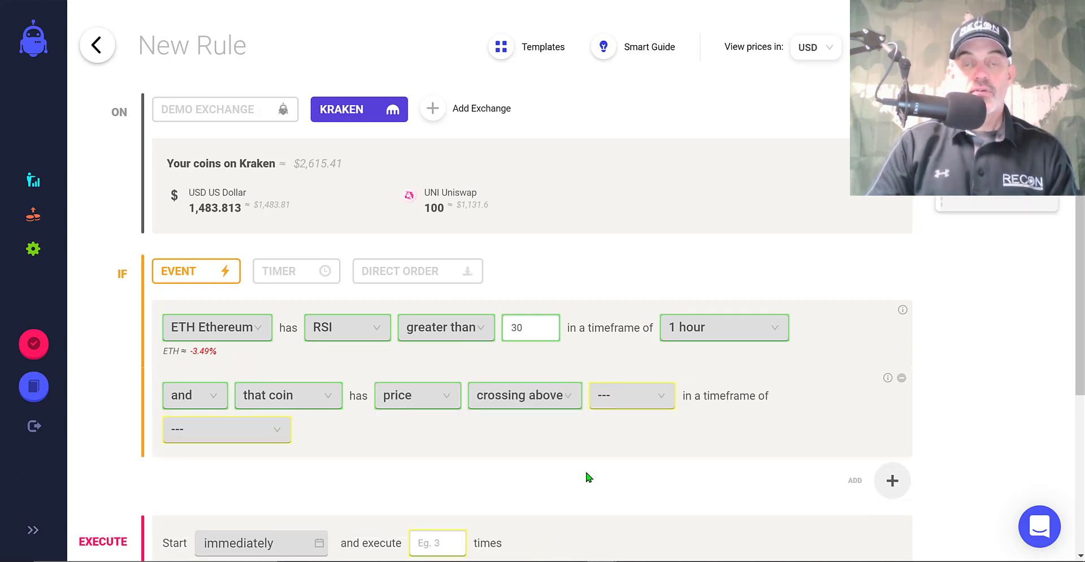
{"action": "left_click", "coordinate": [672, 398]}
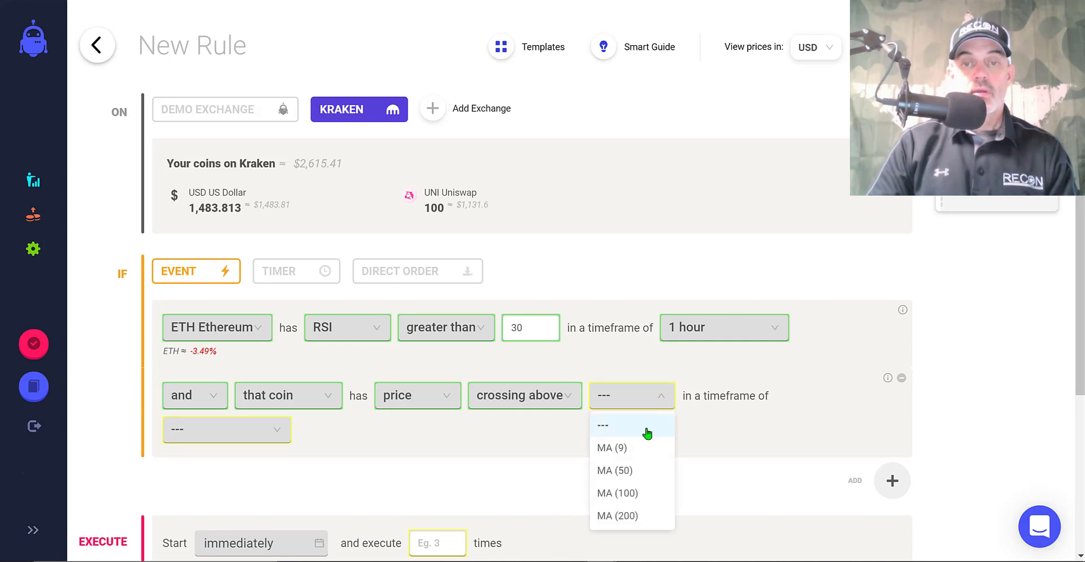
{"action": "left_click", "coordinate": [619, 448]}
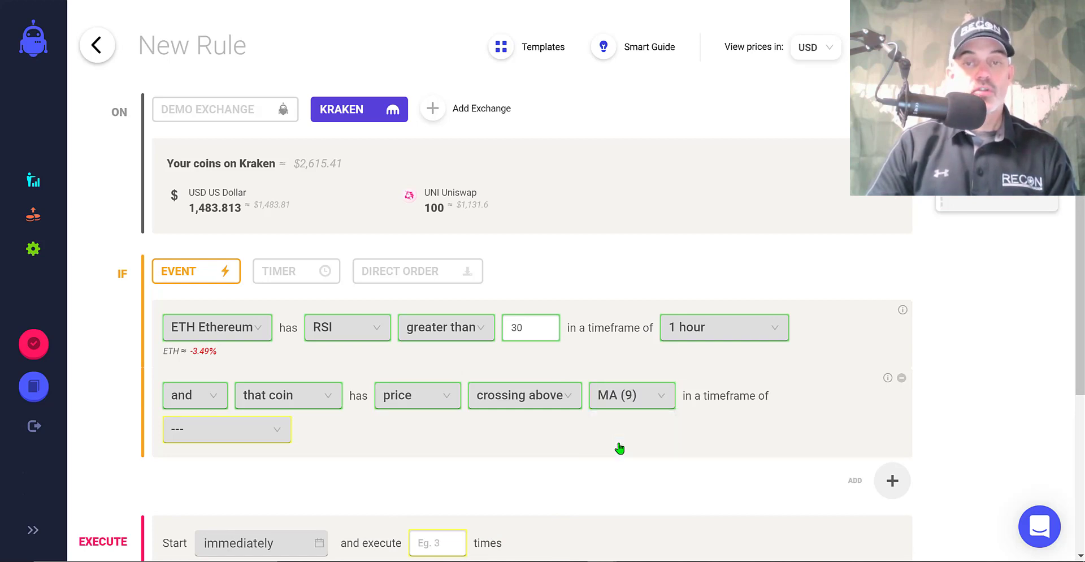
{"action": "left_click", "coordinate": [277, 431]}
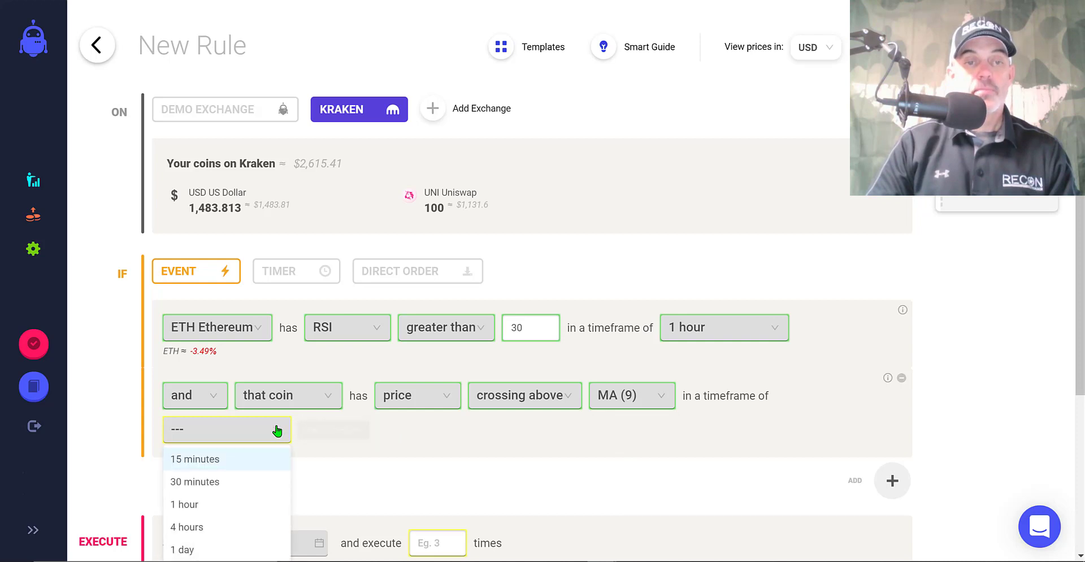
{"action": "left_click", "coordinate": [202, 512]}
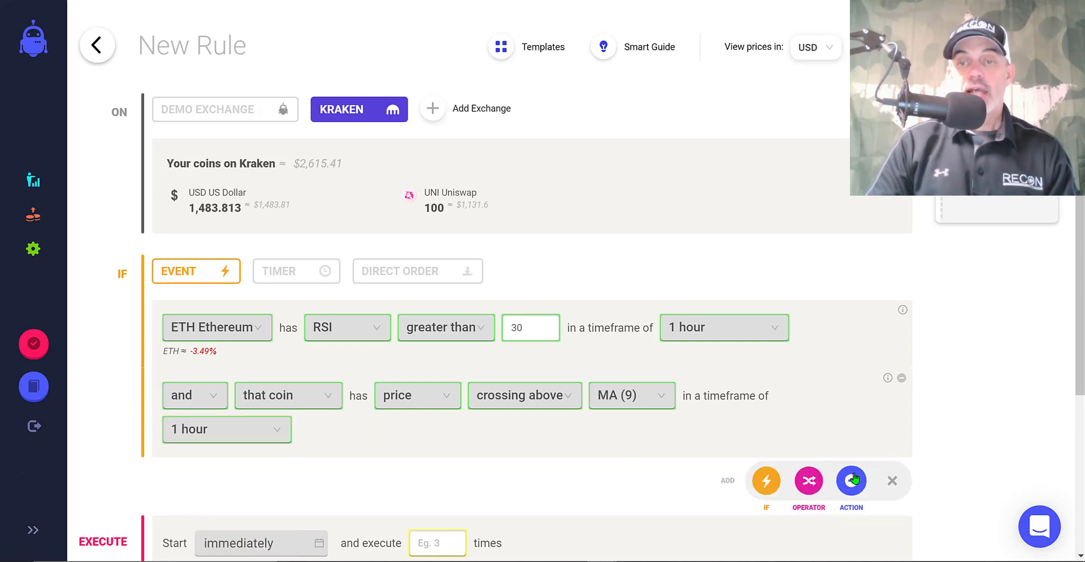
- Add a buy action spending 100 USD from the USD wallet
{"action": "left_click", "coordinate": [852, 477]}
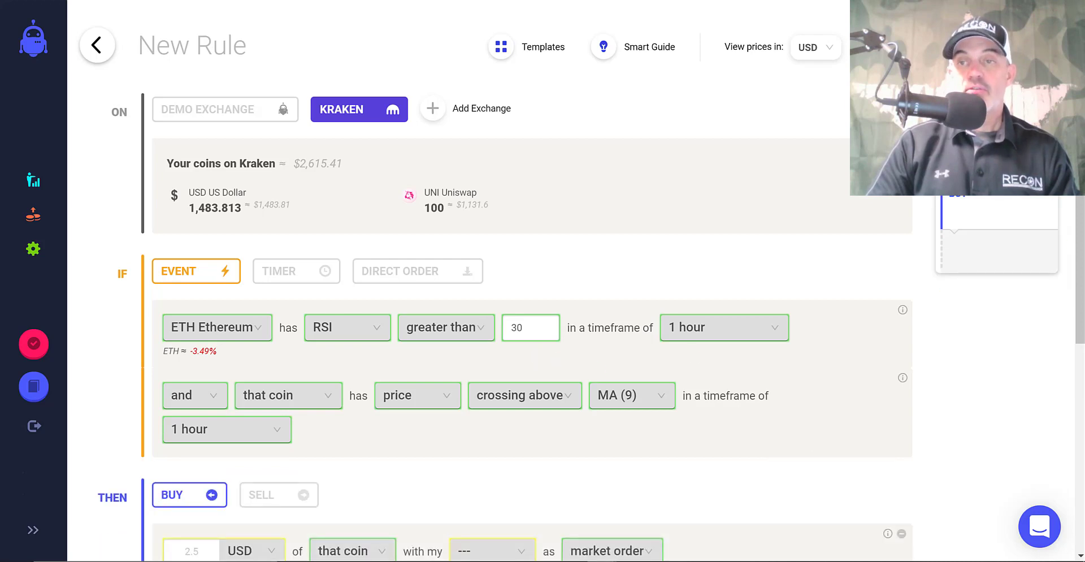
{"action": "scroll", "coordinate": [244, 331], "scroll_direction": "down", "scroll_amount": 3}
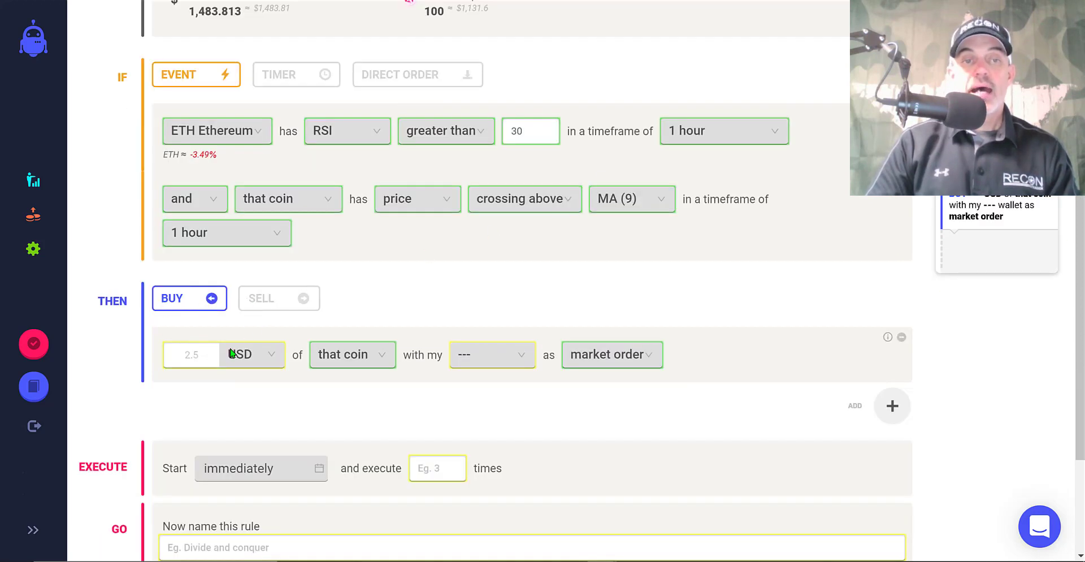
{"action": "left_click", "coordinate": [179, 352]}
{"action": "type", "text": "100"}
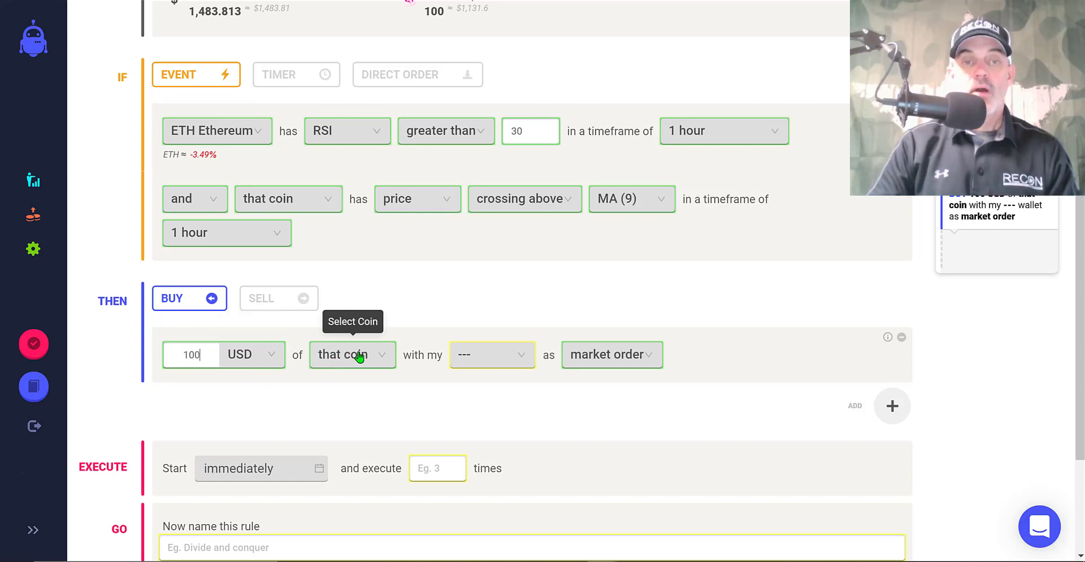
{"action": "left_click", "coordinate": [480, 364]}
{"action": "key", "text": "u"}
{"action": "key", "text": "Return"}
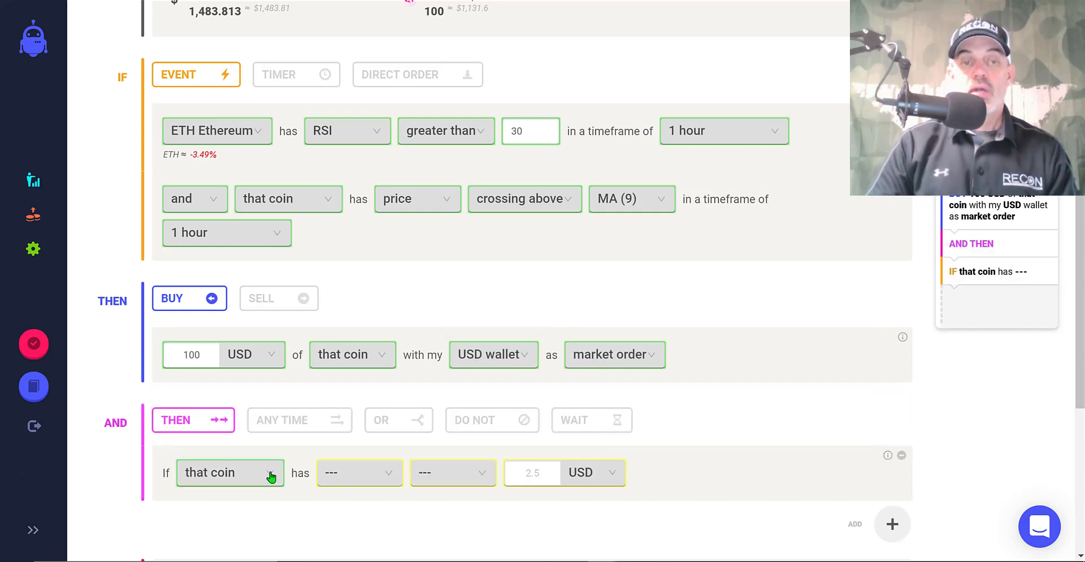
- Add a follow-up condition that fires when price increases by 3%
{"action": "left_click", "coordinate": [375, 480]}
{"action": "left_click", "coordinate": [479, 274]}
{"action": "left_click", "coordinate": [454, 323]}
{"action": "left_click", "coordinate": [545, 270]}
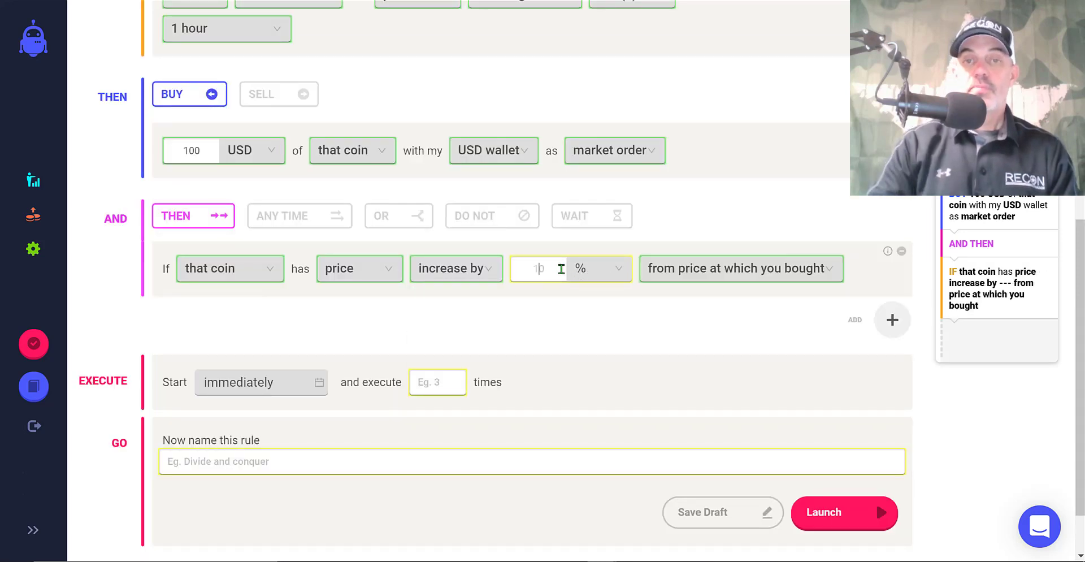
{"action": "type", "text": "3"}
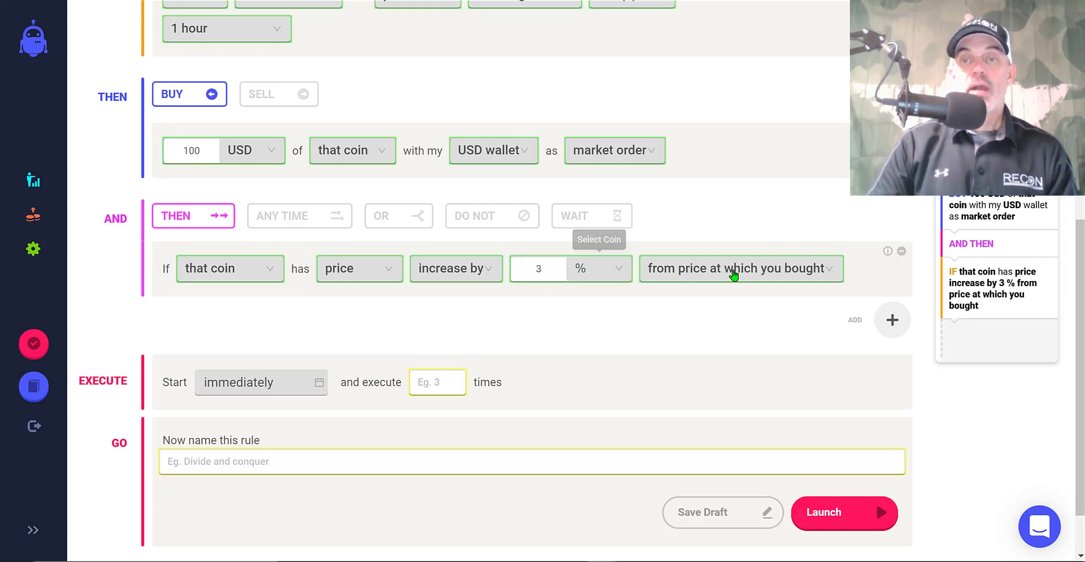
- After the 3% rise, sell 100% of the coin into the USD wallet
{"action": "left_click", "coordinate": [891, 321]}
{"action": "left_click", "coordinate": [851, 321]}
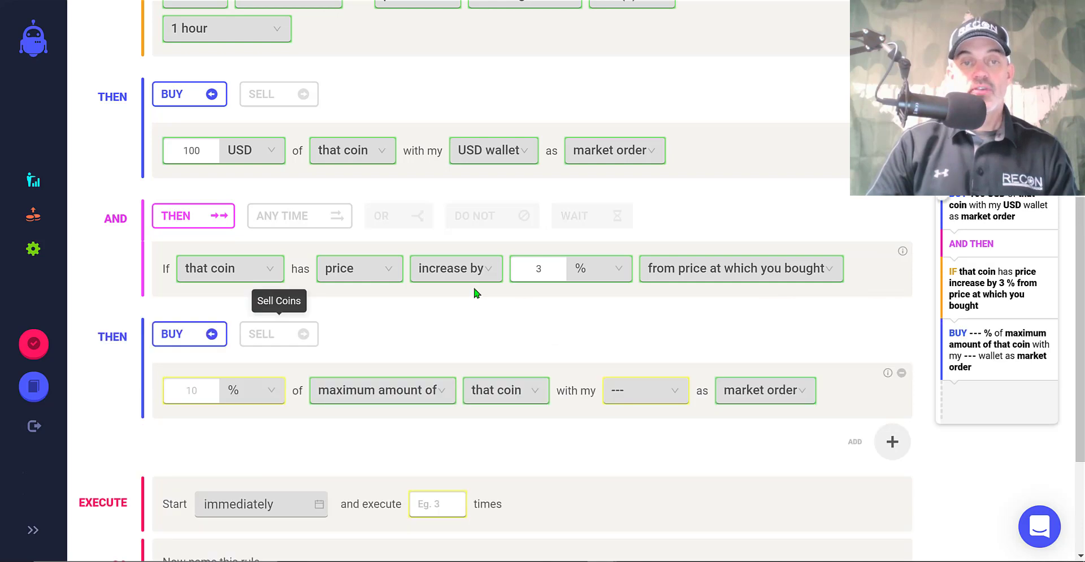
{"action": "left_click", "coordinate": [262, 335]}
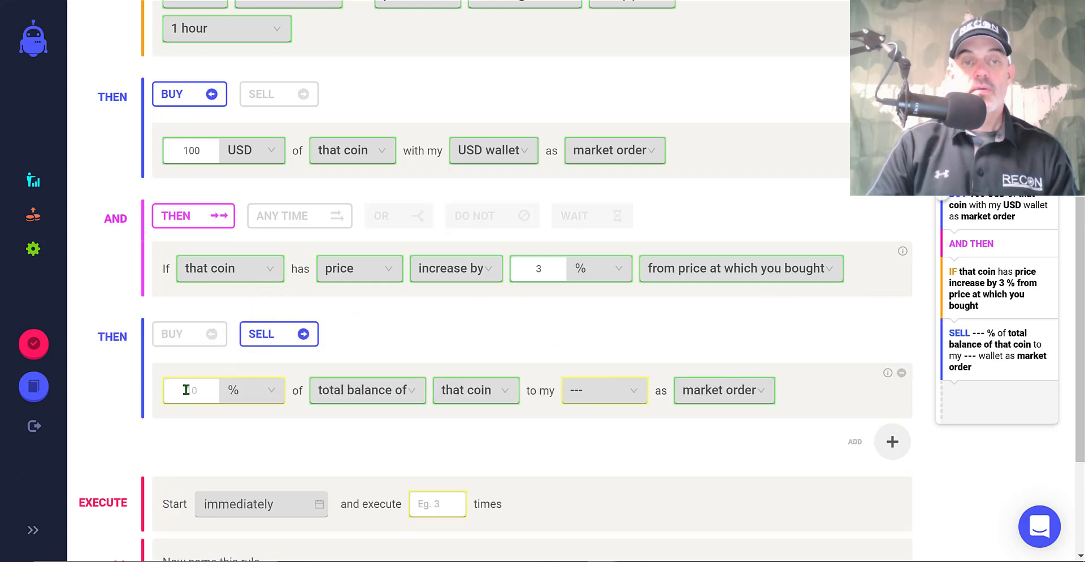
{"action": "left_click", "coordinate": [210, 391]}
{"action": "type", "text": "100"}
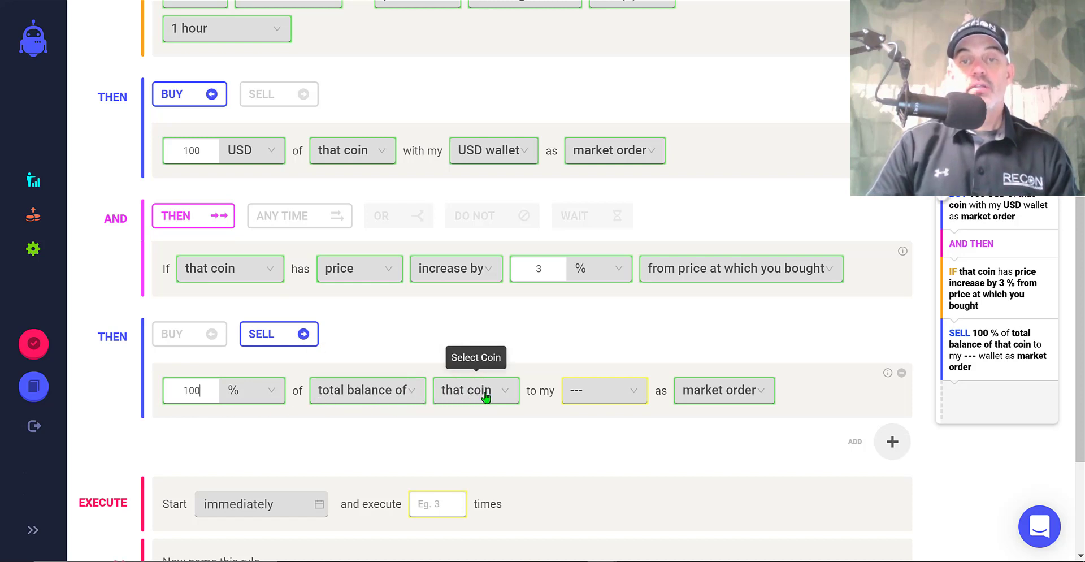
{"action": "left_click", "coordinate": [632, 395]}
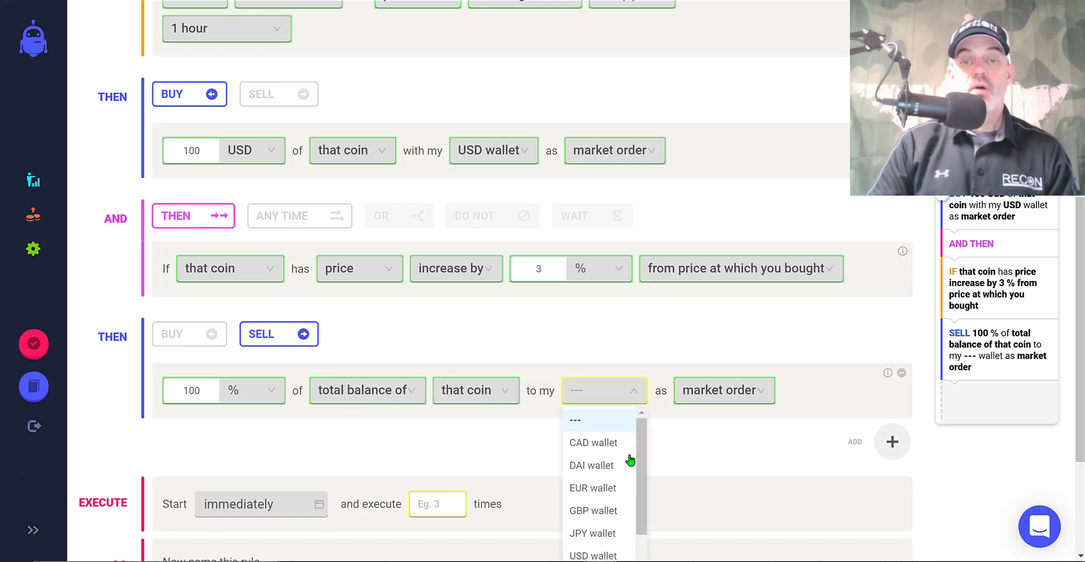
{"action": "left_click", "coordinate": [604, 555]}
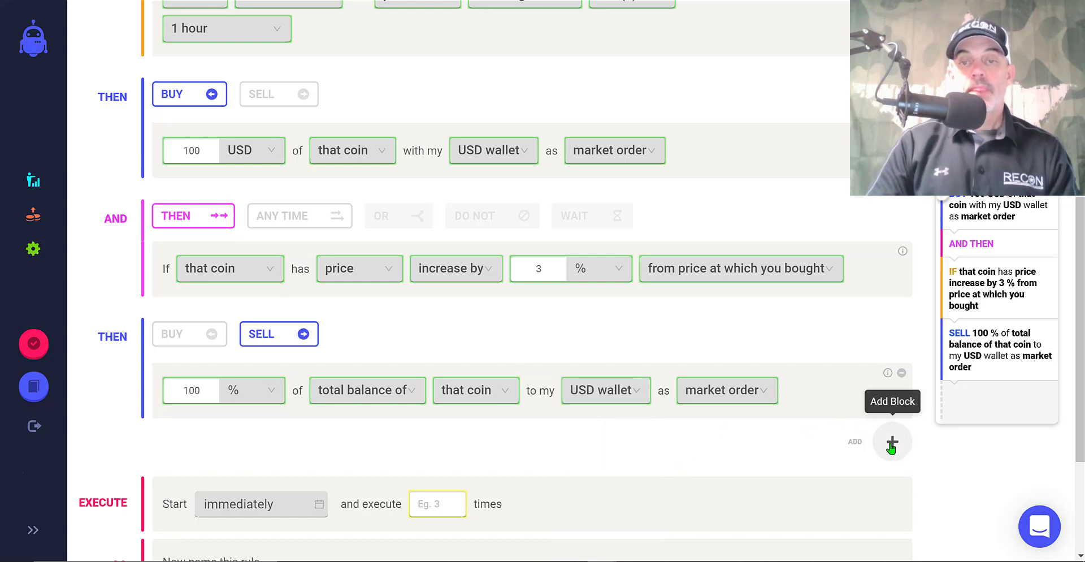
{"action": "scroll", "coordinate": [891, 446], "scroll_direction": "down", "scroll_amount": 3}
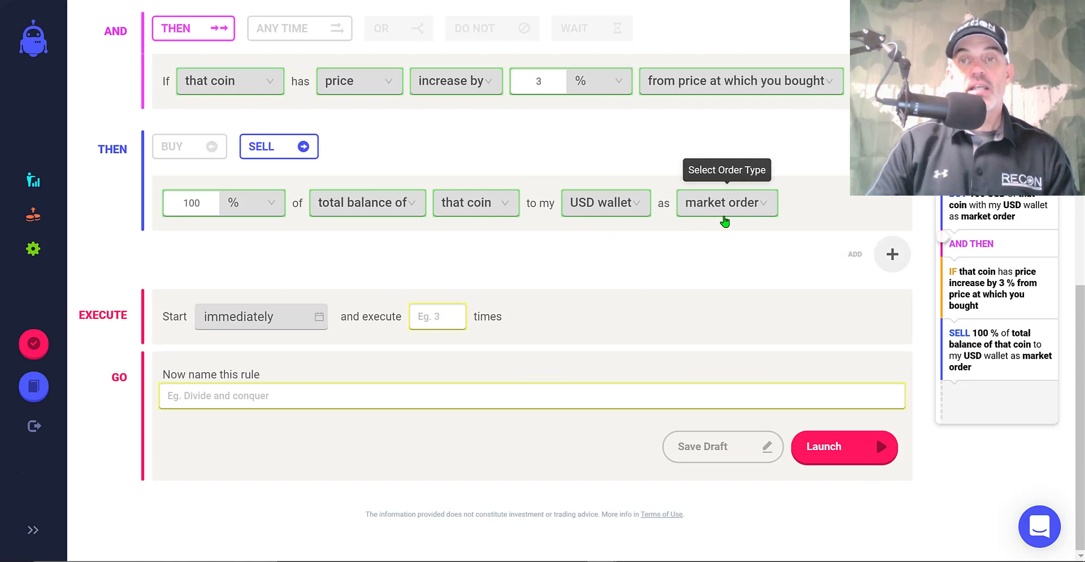
- Add an OR condition that fires when price decreases by 1%
{"action": "left_click", "coordinate": [891, 255]}
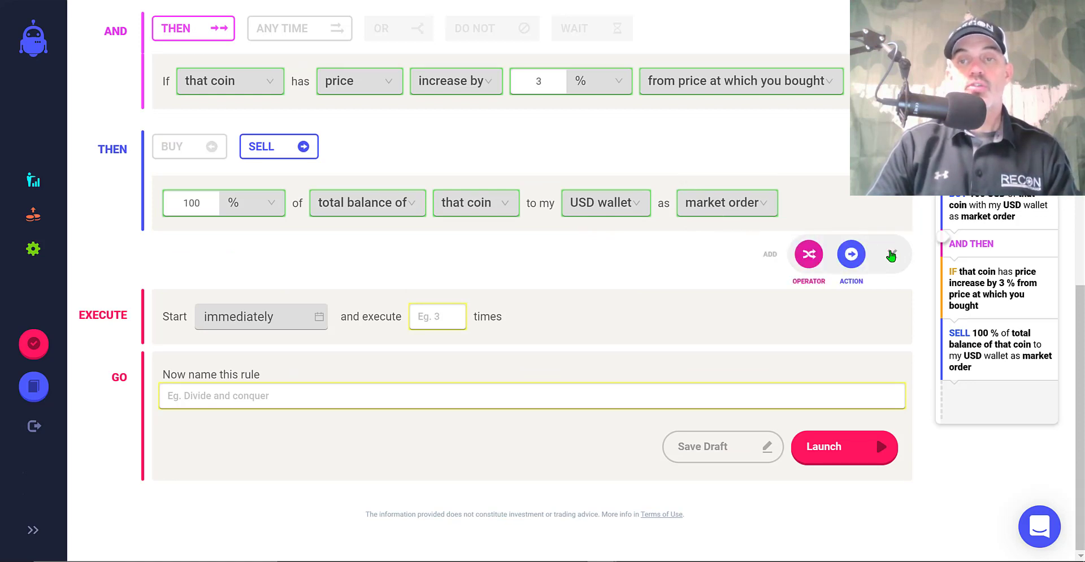
{"action": "left_click", "coordinate": [807, 255]}
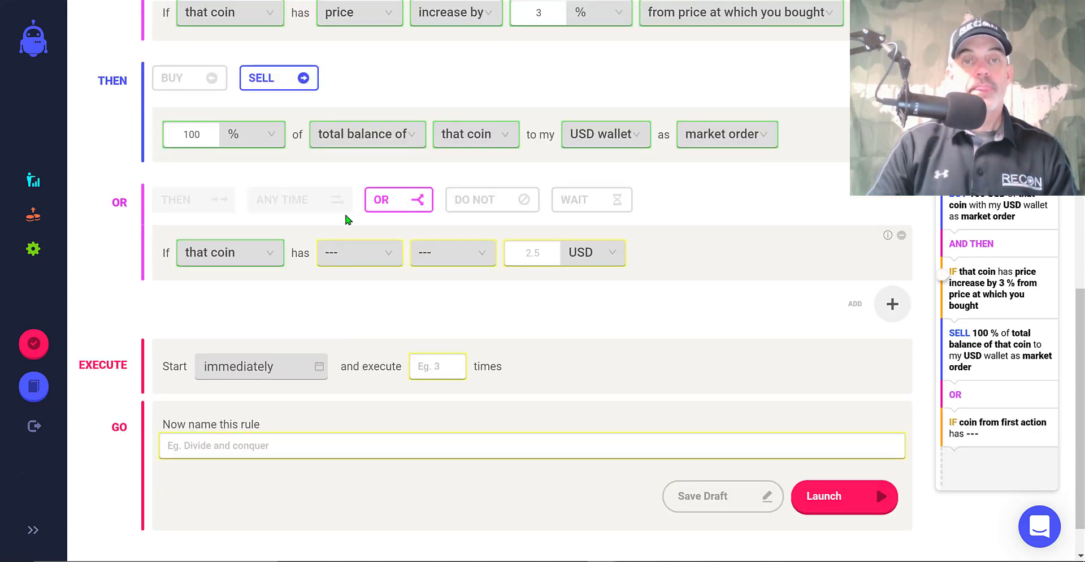
{"action": "left_click", "coordinate": [389, 258]}
{"action": "left_click", "coordinate": [357, 304]}
{"action": "left_click", "coordinate": [485, 256]}
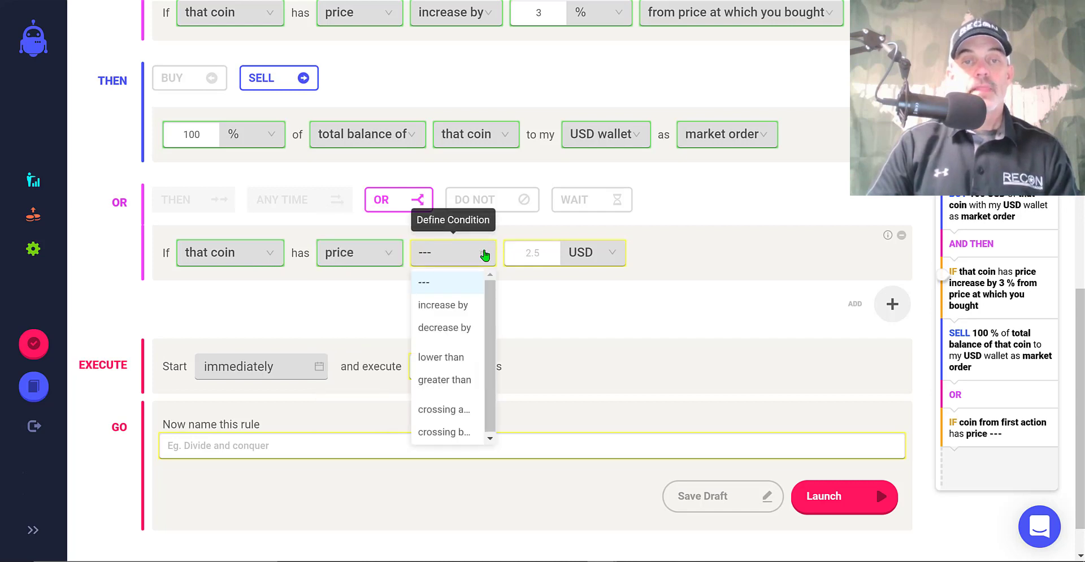
{"action": "left_click", "coordinate": [466, 326]}
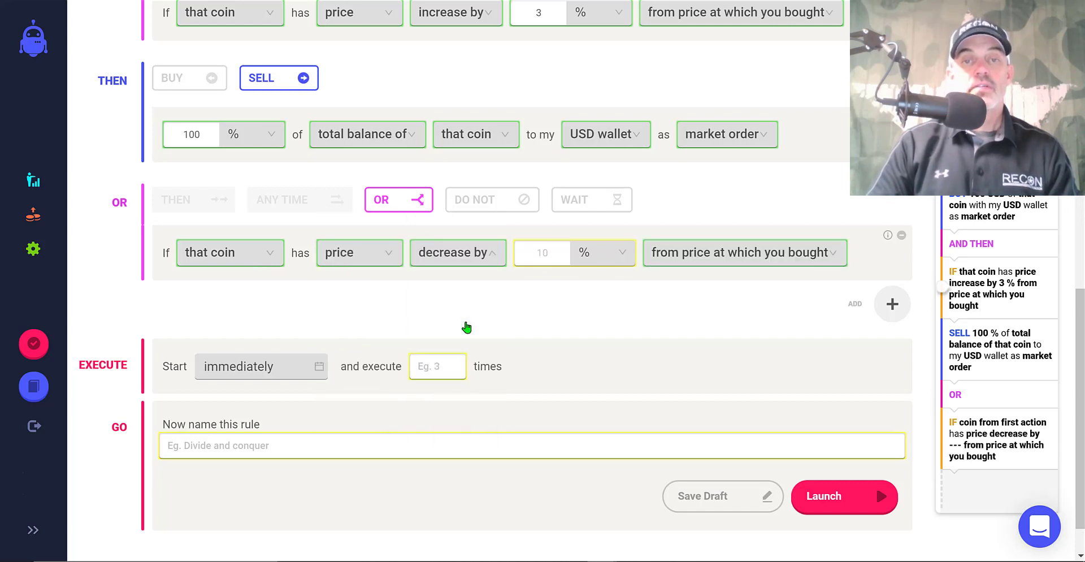
{"action": "left_click", "coordinate": [564, 256]}
{"action": "type", "text": "1"}
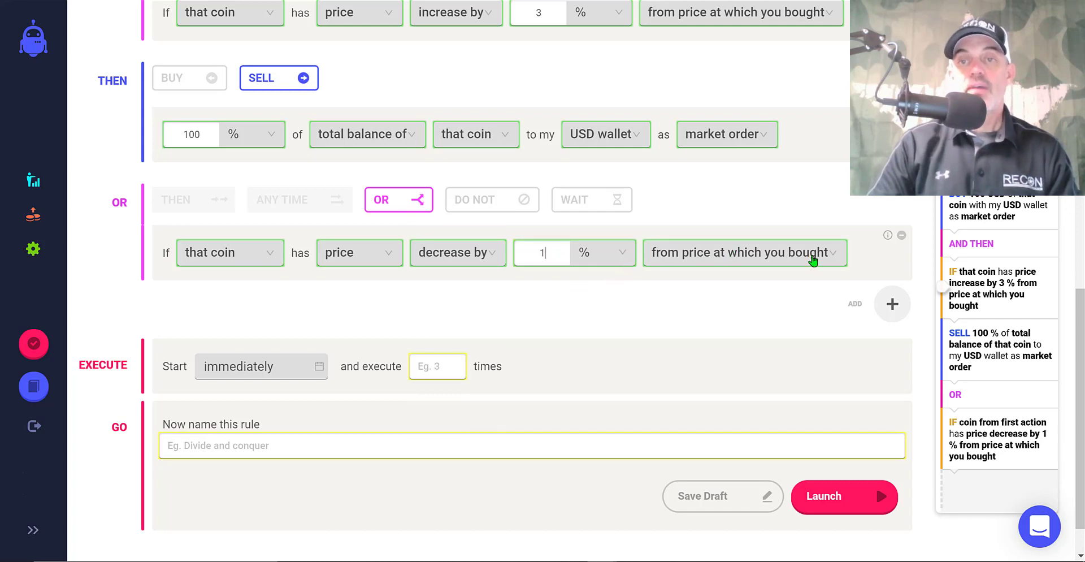
- After the 1% drop, sell 100% of the coin into the USD wallet
{"action": "left_click", "coordinate": [892, 306]}
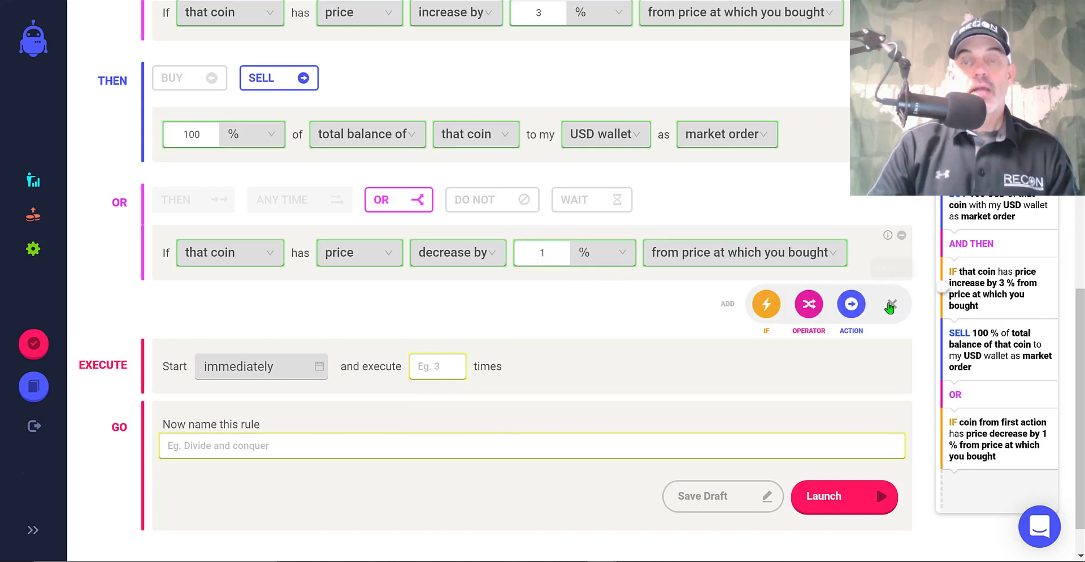
{"action": "left_click", "coordinate": [851, 304]}
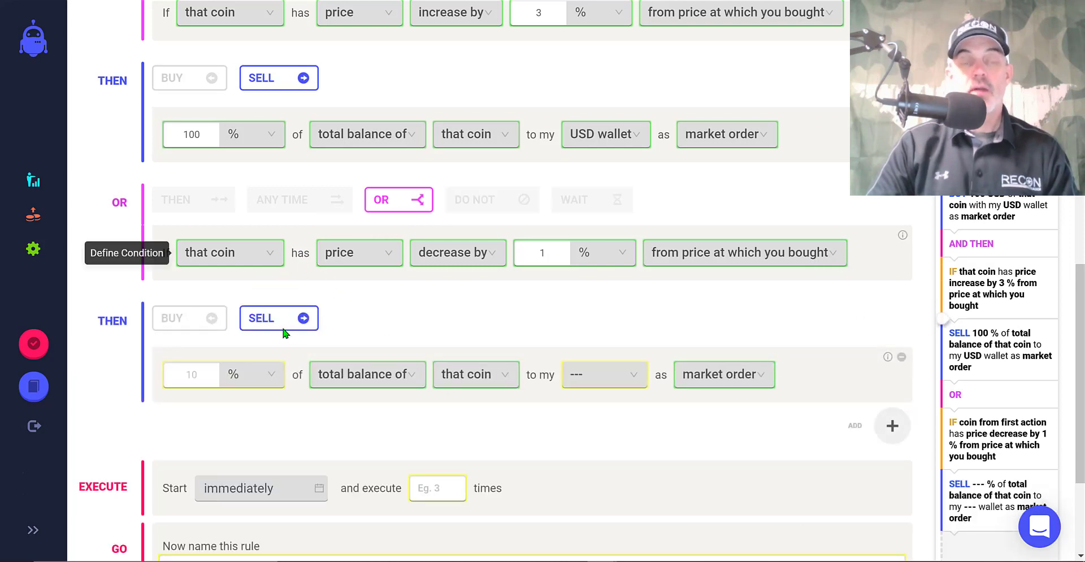
{"action": "left_click", "coordinate": [201, 373]}
{"action": "type", "text": "100"}
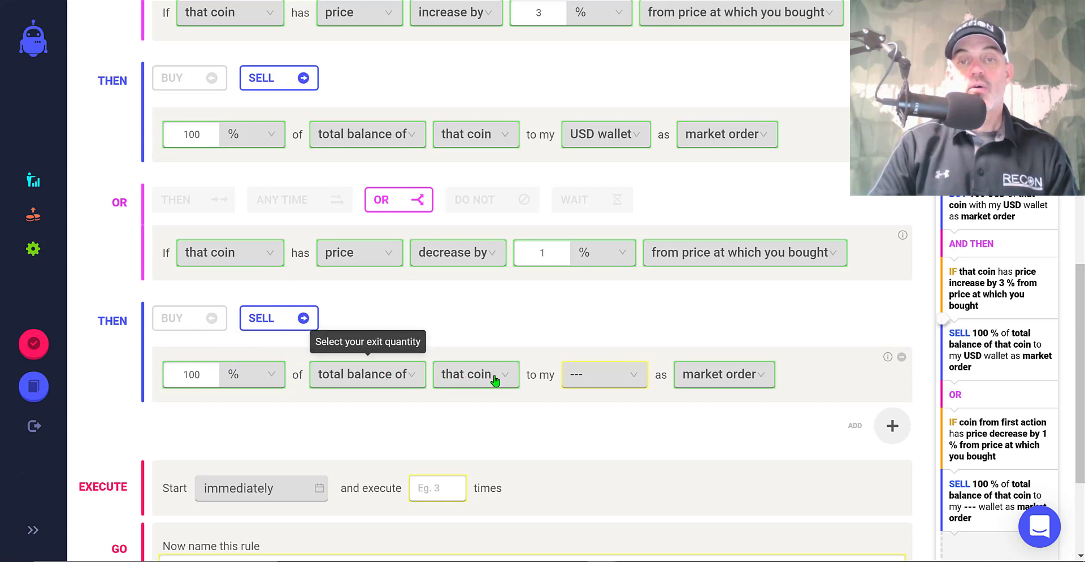
{"action": "left_click", "coordinate": [600, 374]}
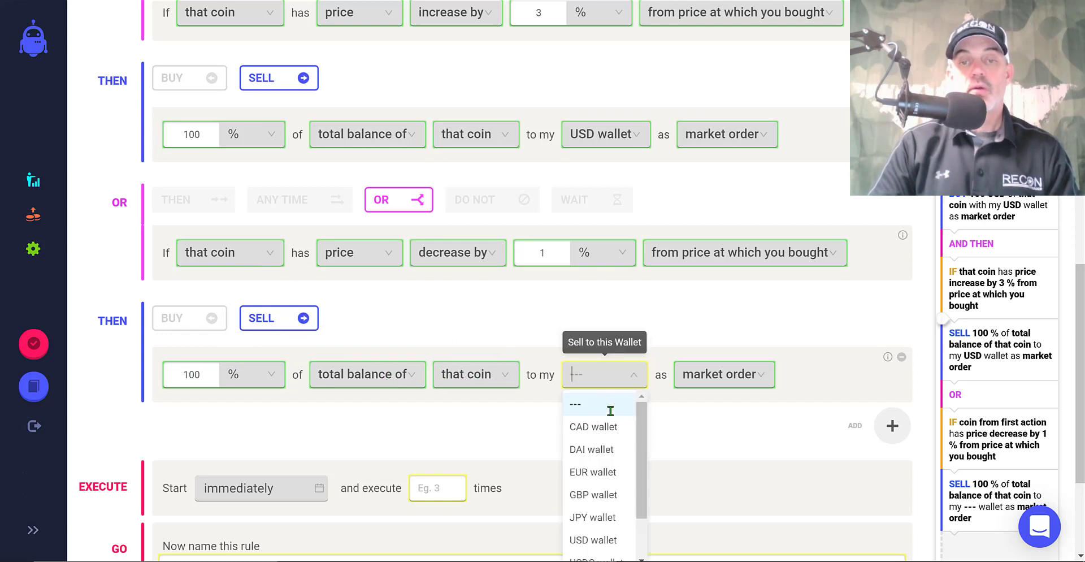
{"action": "left_click", "coordinate": [615, 539]}
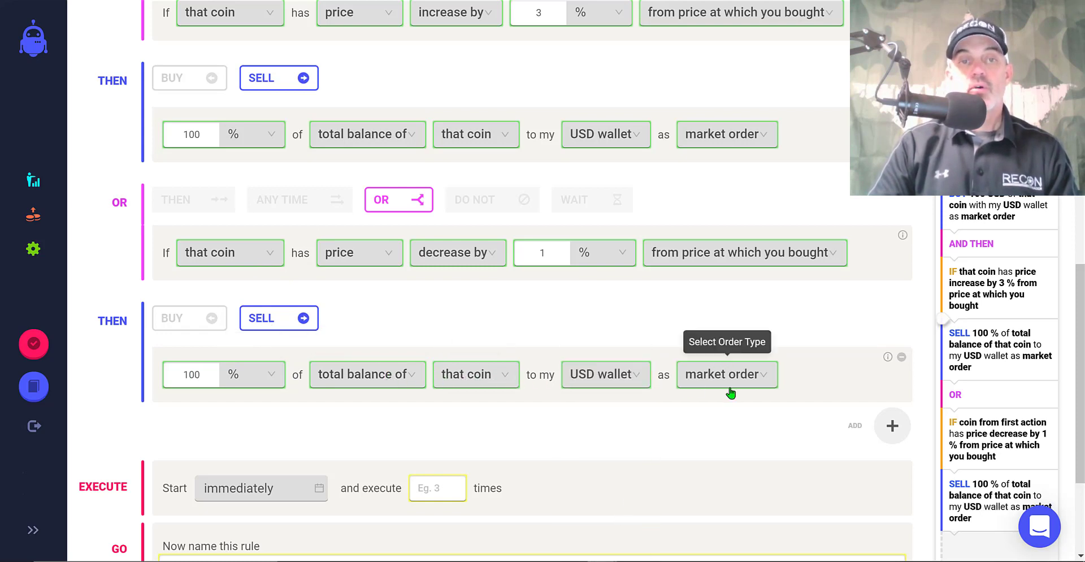
{"action": "scroll", "coordinate": [1069, 310], "scroll_direction": "up", "scroll_amount": 2}
{"action": "scroll", "coordinate": [1069, 310], "scroll_direction": "up", "scroll_amount": 4}
{"action": "scroll", "coordinate": [1070, 309], "scroll_direction": "up", "scroll_amount": 2}
{"action": "scroll", "coordinate": [690, 53], "scroll_direction": "up", "scroll_amount": 1}
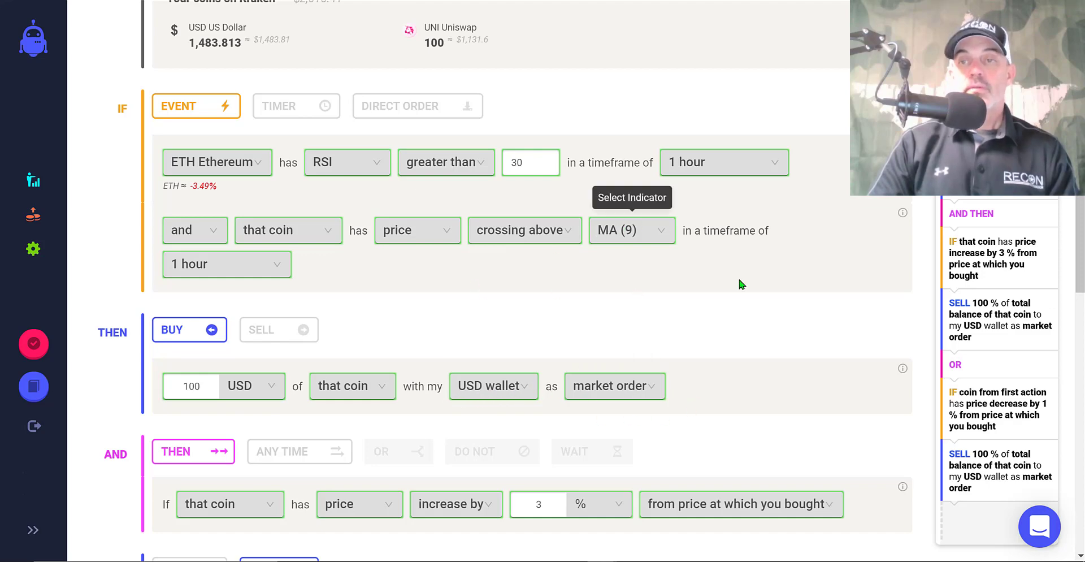
{"action": "scroll", "coordinate": [587, 96], "scroll_direction": "down", "scroll_amount": 5}
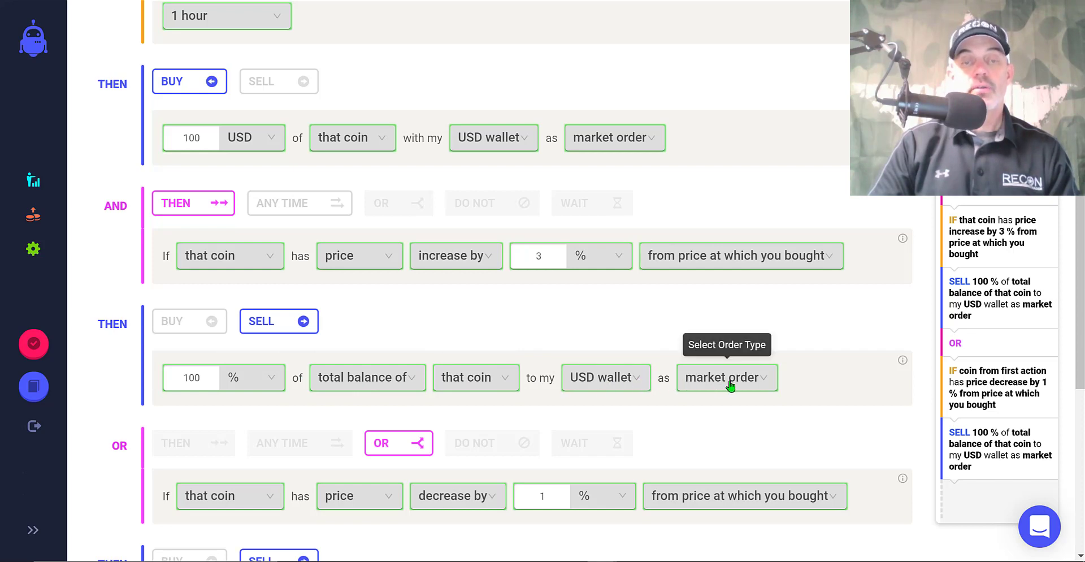
{"action": "scroll", "coordinate": [1081, 337], "scroll_direction": "down", "scroll_amount": 3}
{"action": "scroll", "coordinate": [1081, 337], "scroll_direction": "down", "scroll_amount": 1}
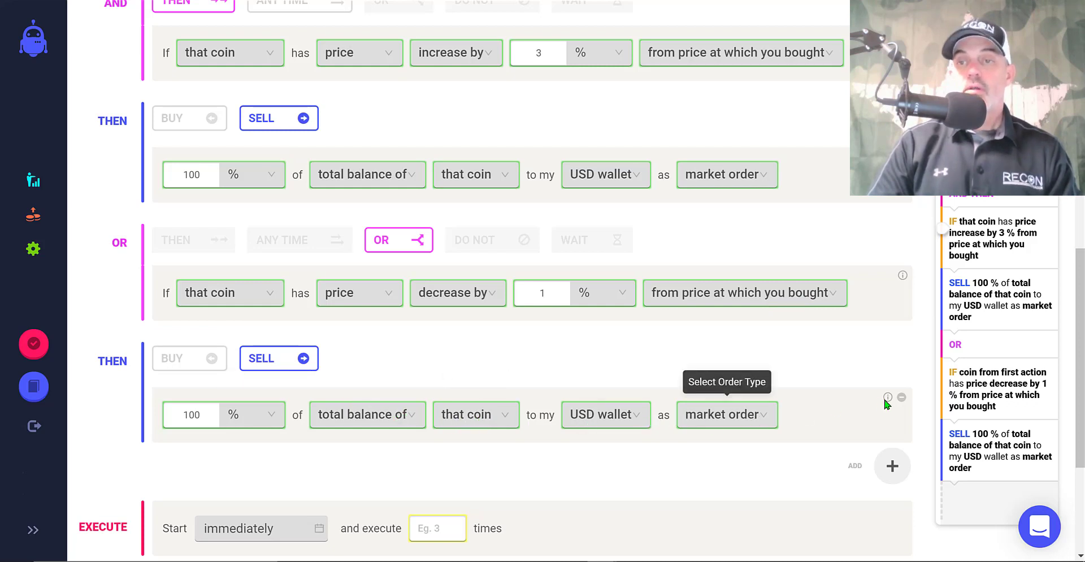
{"action": "scroll", "coordinate": [564, 318], "scroll_direction": "down", "scroll_amount": 3}
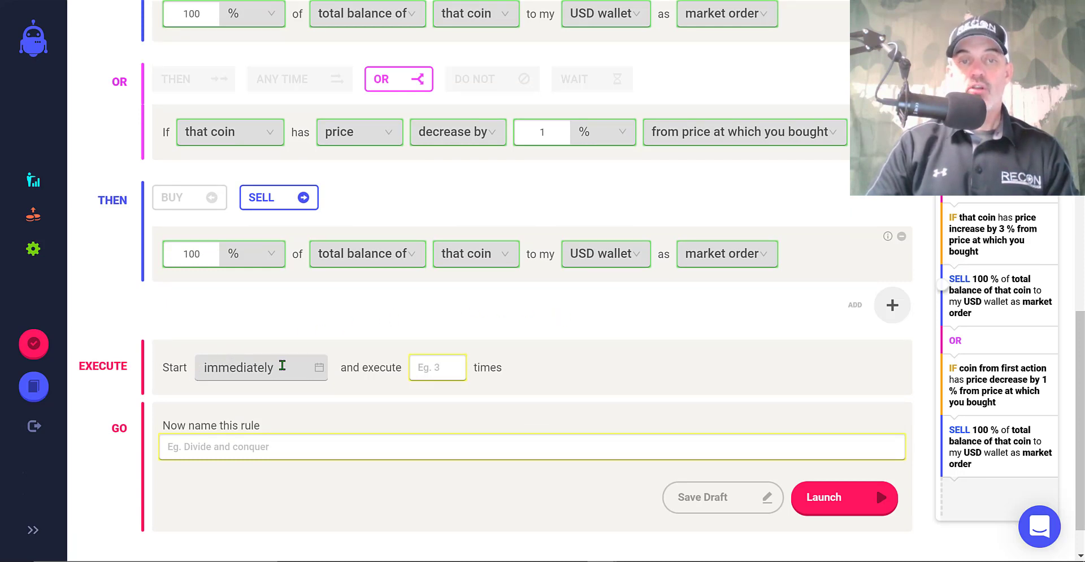
- Set the rule to execute 4 times, name it 'RSI MA', and open the launch review
{"action": "left_click", "coordinate": [446, 366]}
{"action": "type", "text": "4"}
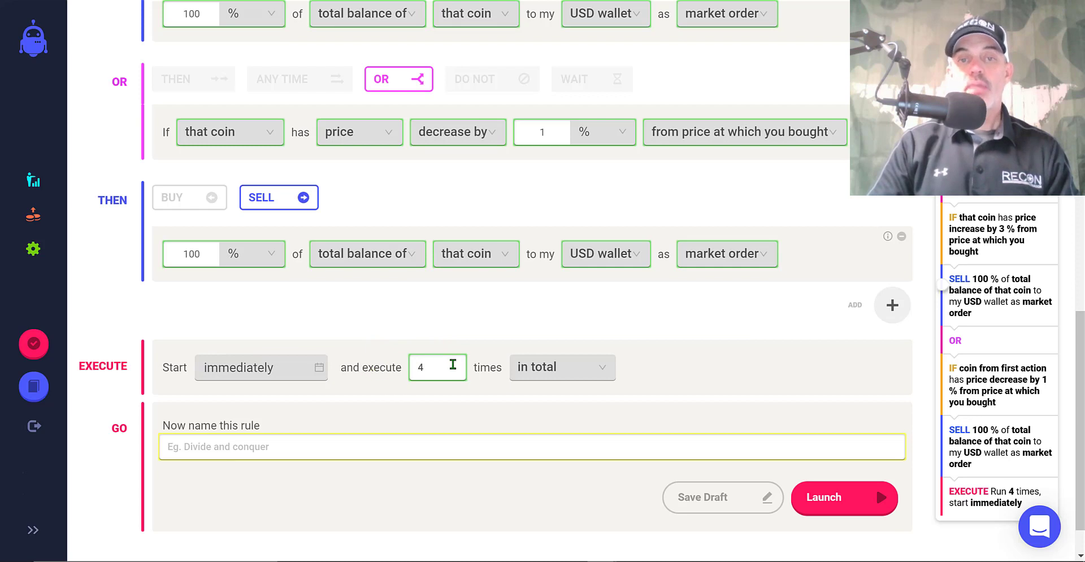
{"action": "left_click", "coordinate": [370, 447]}
{"action": "type", "text": "RSI"}
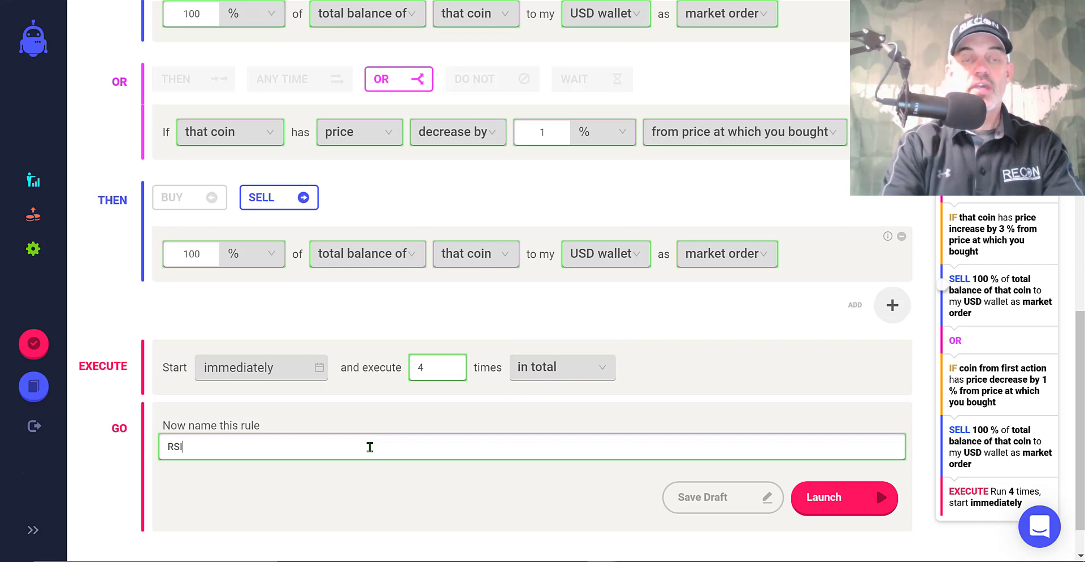
{"action": "type", "text": " MA"}
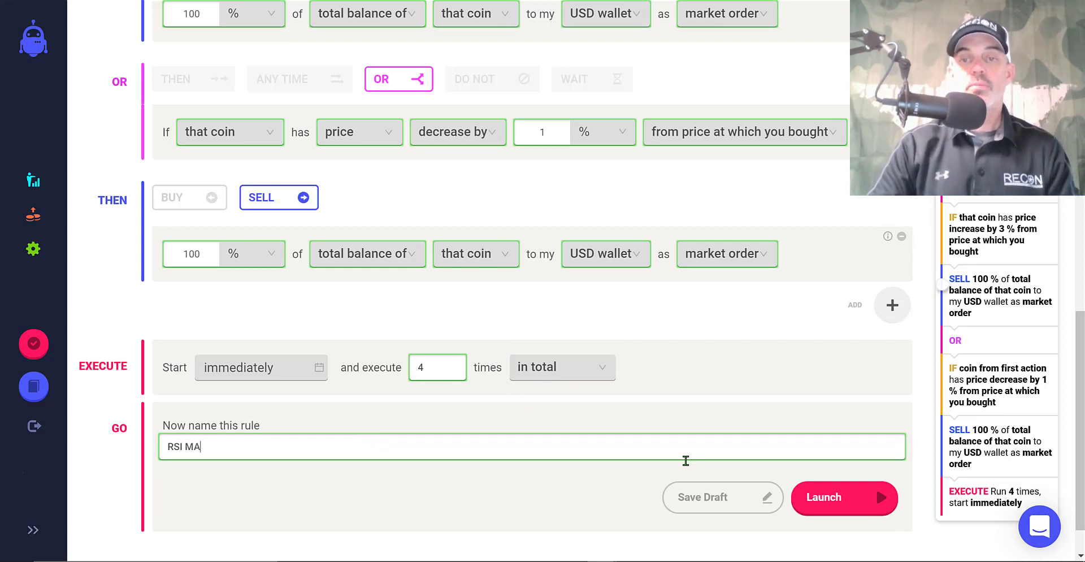
{"action": "left_click", "coordinate": [829, 498]}
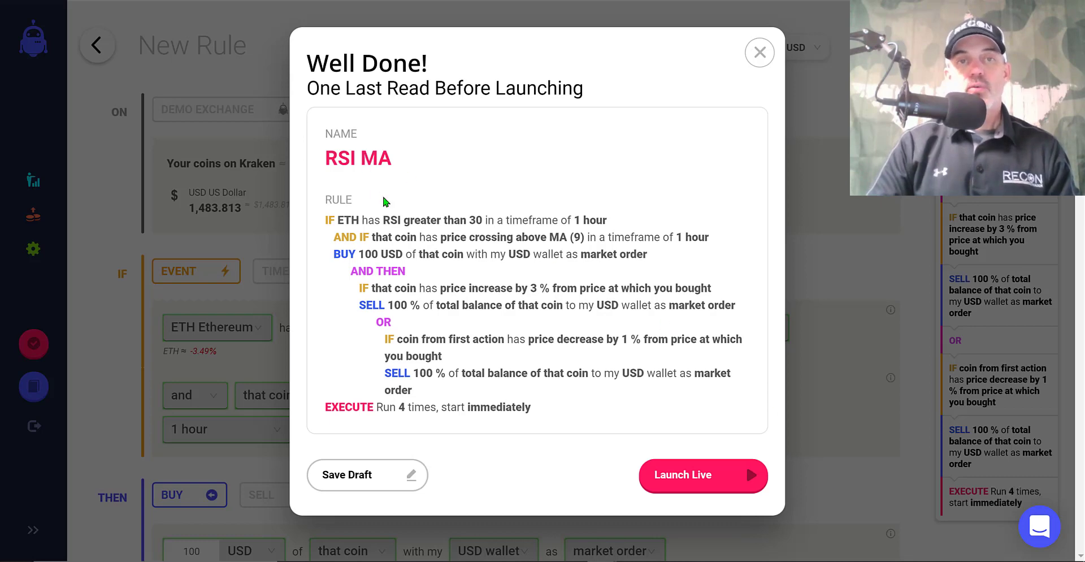
- Confirm Launch Live for the RSI MA rule
{"action": "left_click", "coordinate": [687, 480]}
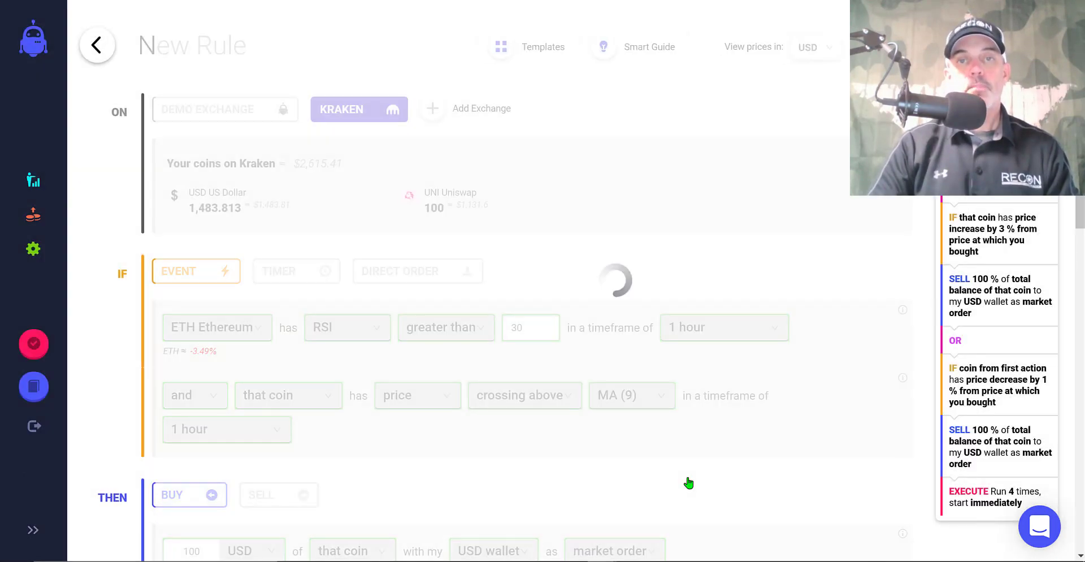